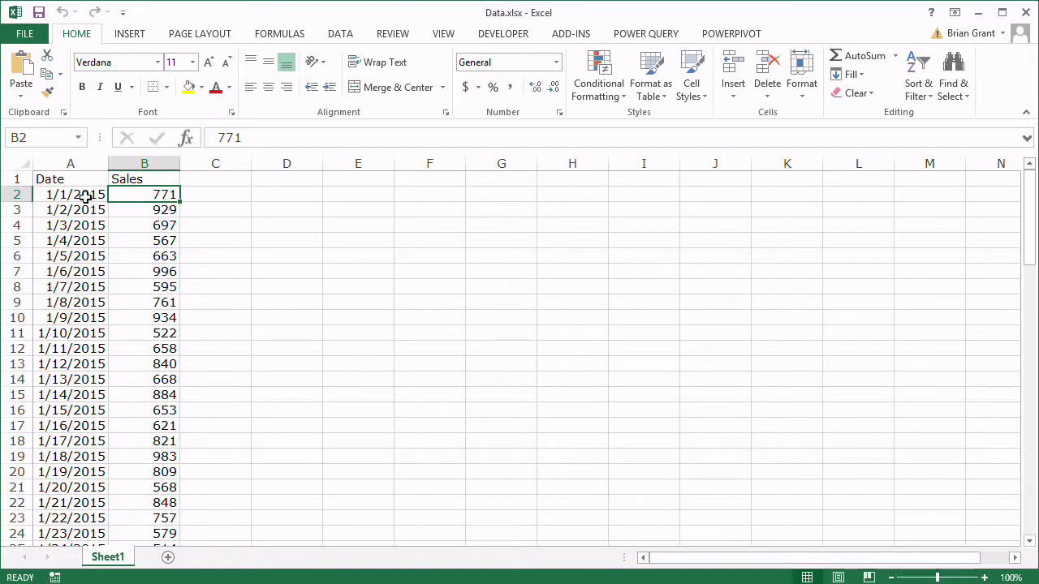
# - Look through the daily Date and Sales rows in Data.xlsx, and minimize that workbook
pyautogui.scroll(-7, 73, 316)
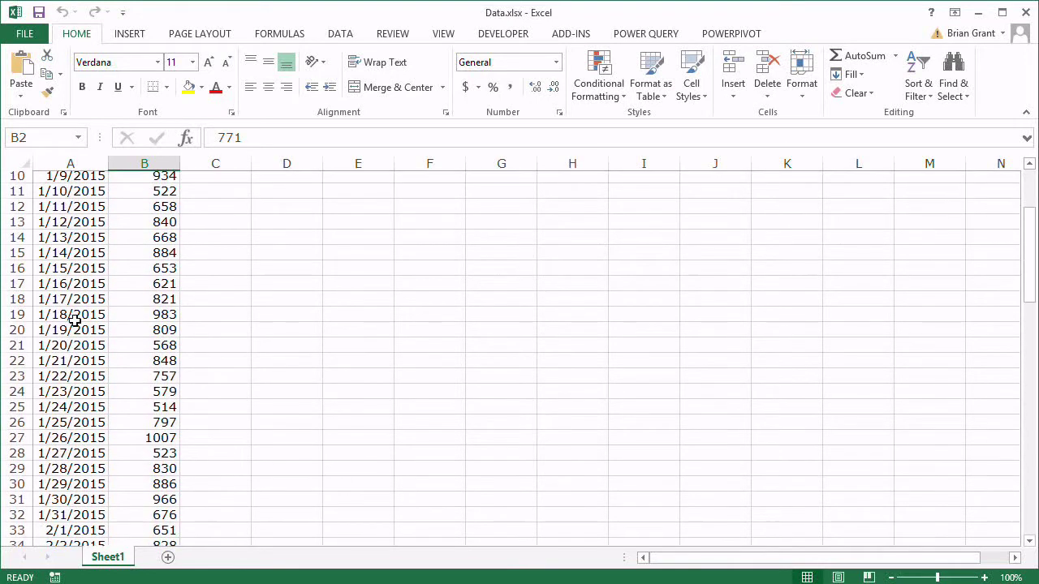
pyautogui.scroll(-1, 74, 321)
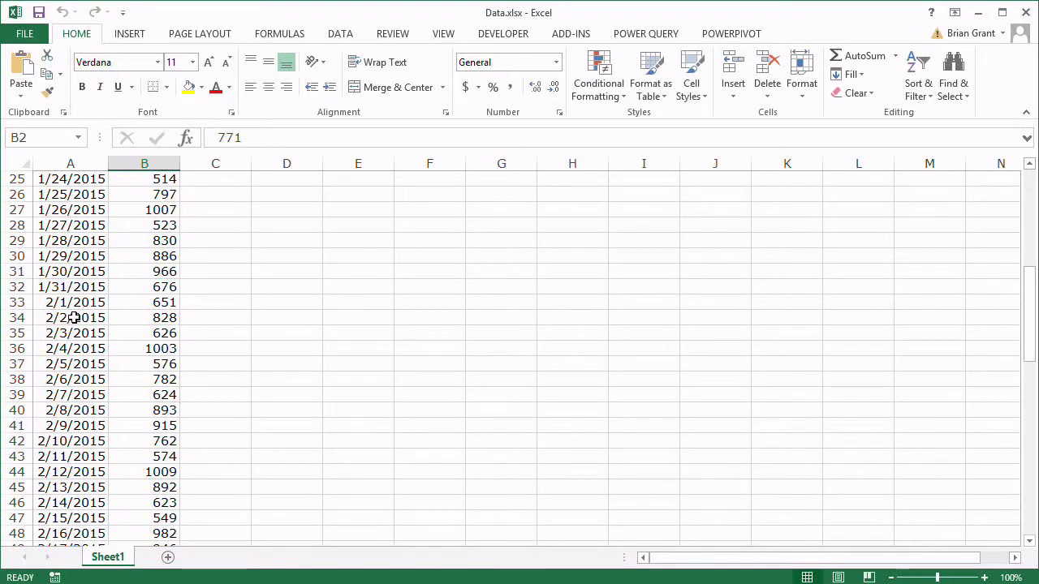
pyautogui.scroll(8, 306, 278)
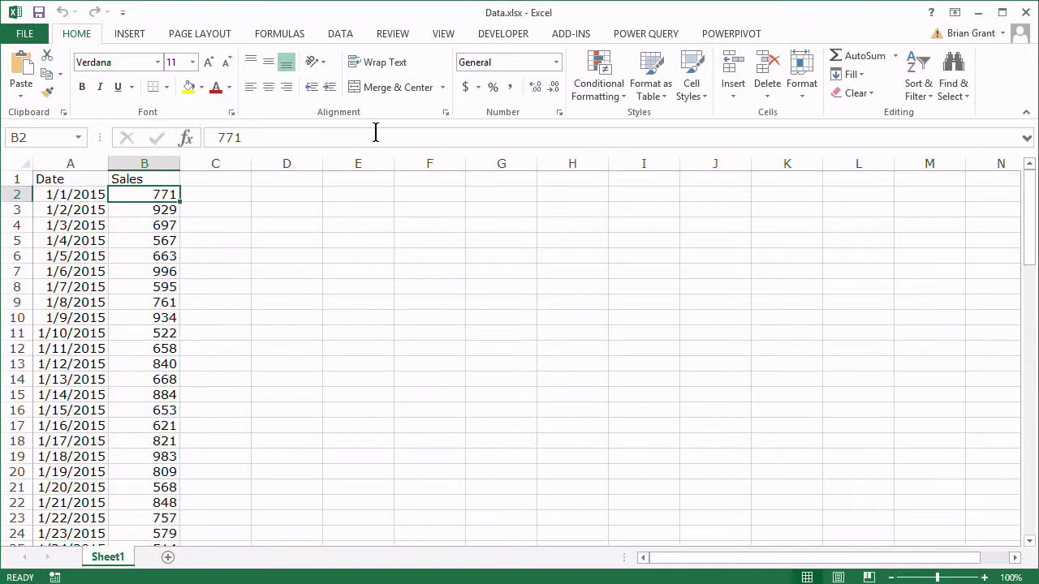
pyautogui.click(980, 13)
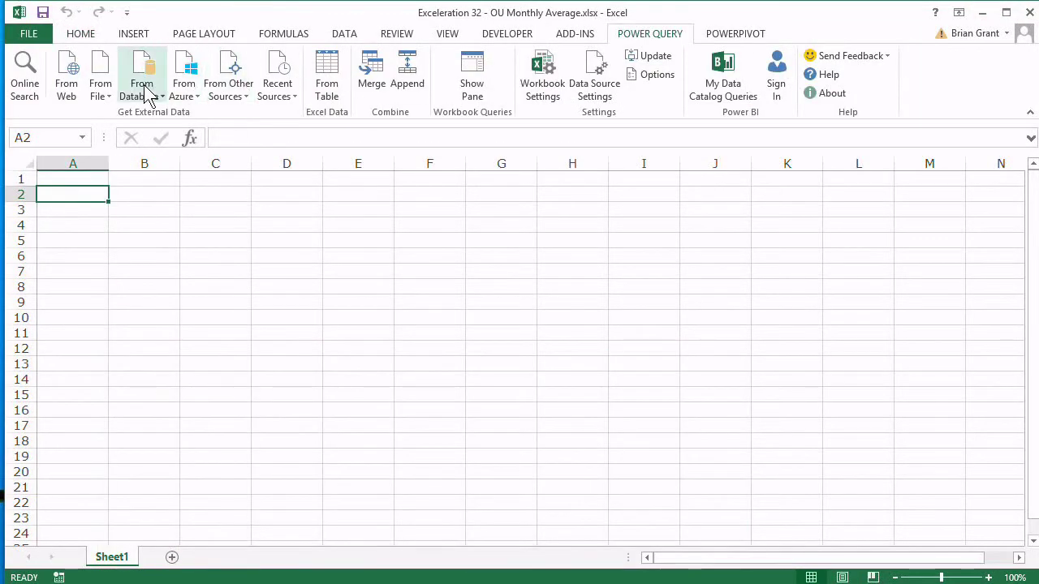
# - Import Sheet1 from the Excel workbook Data.xlsx with Power Query and open it for editing
pyautogui.click(102, 91)
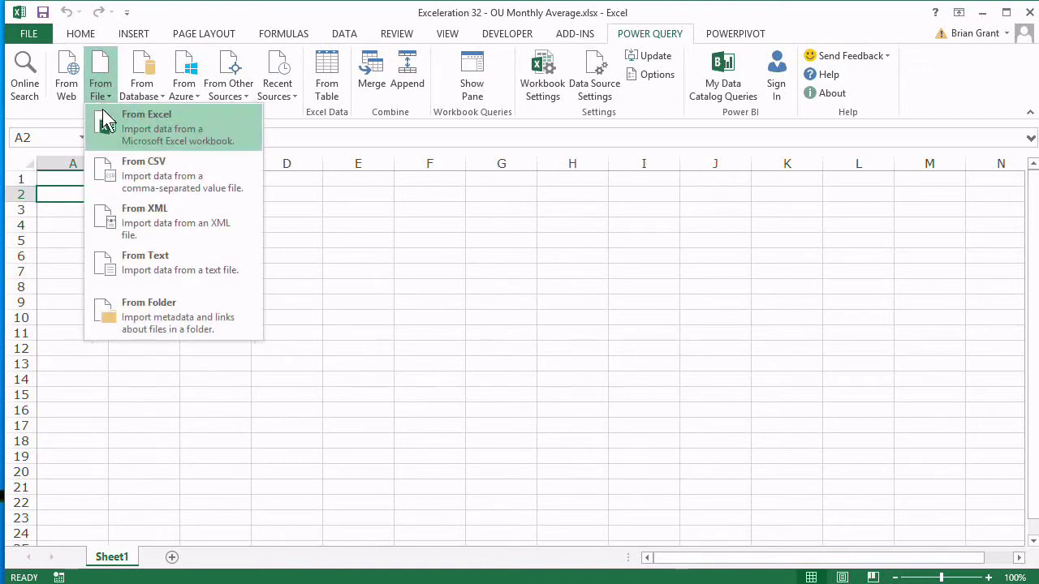
pyautogui.click(496, 336)
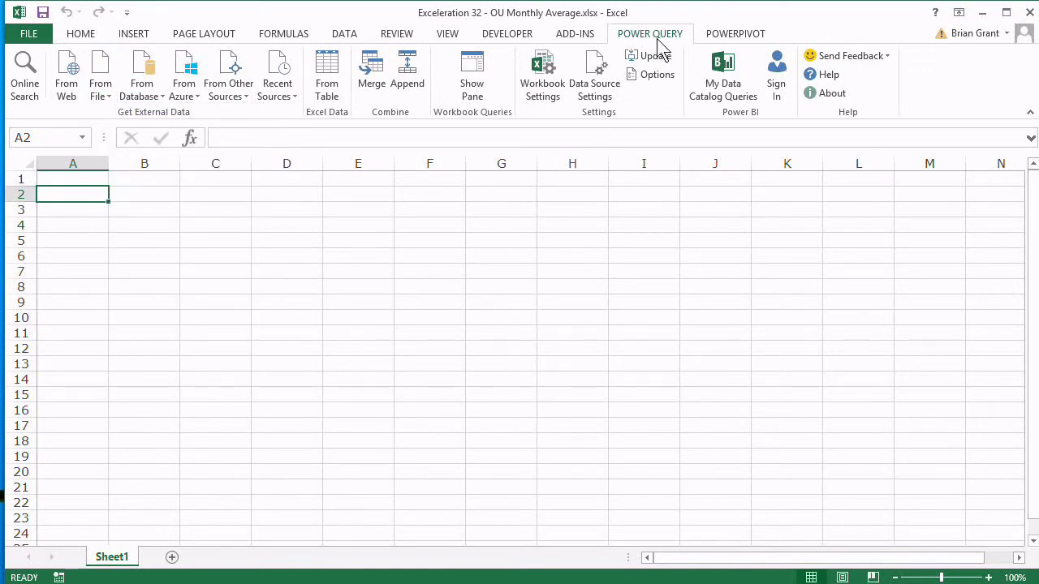
pyautogui.click(102, 96)
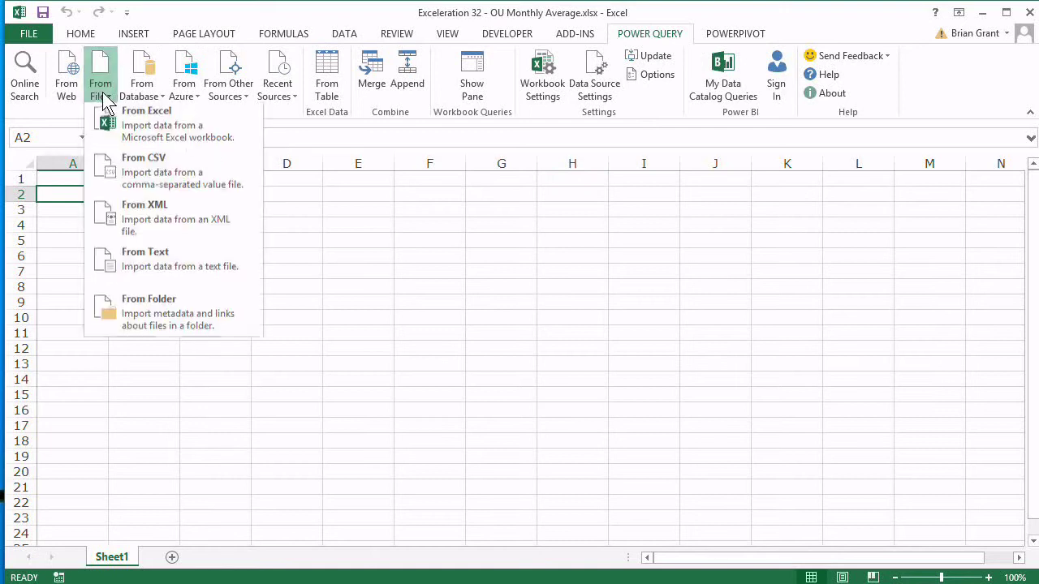
pyautogui.click(128, 124)
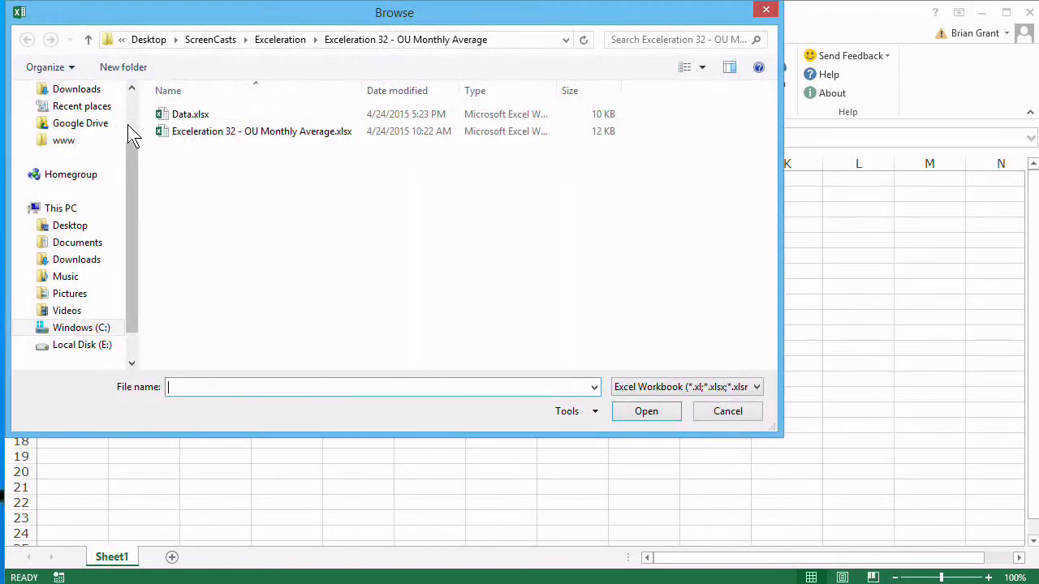
pyautogui.click(185, 115)
pyautogui.click(662, 414)
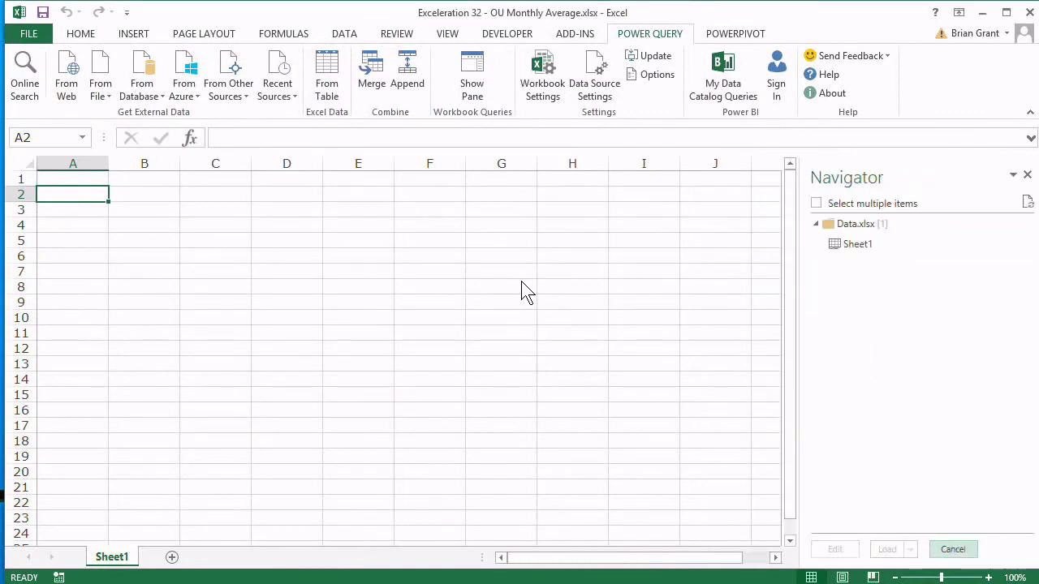
pyautogui.click(861, 247)
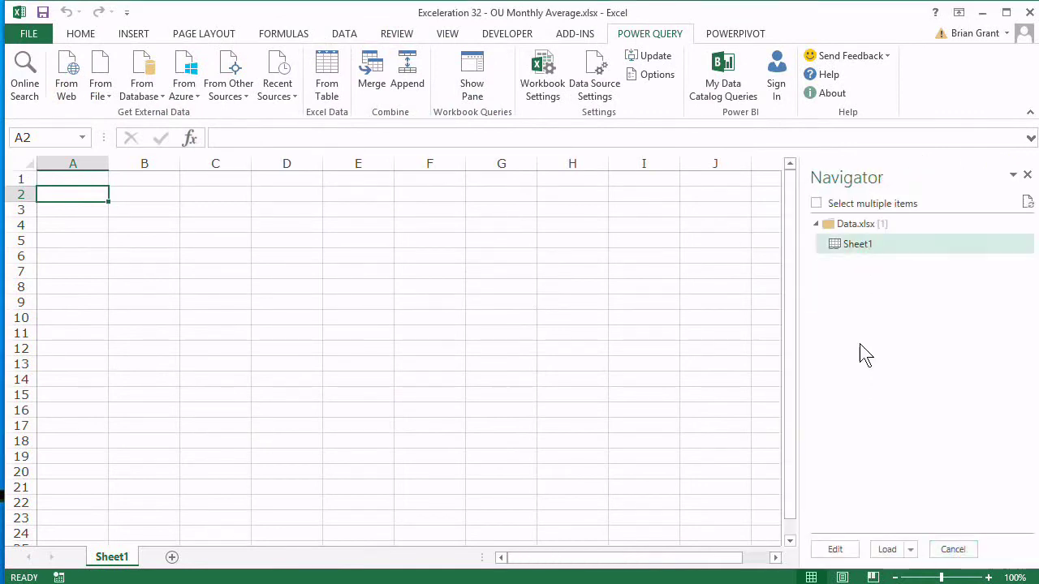
pyautogui.click(835, 550)
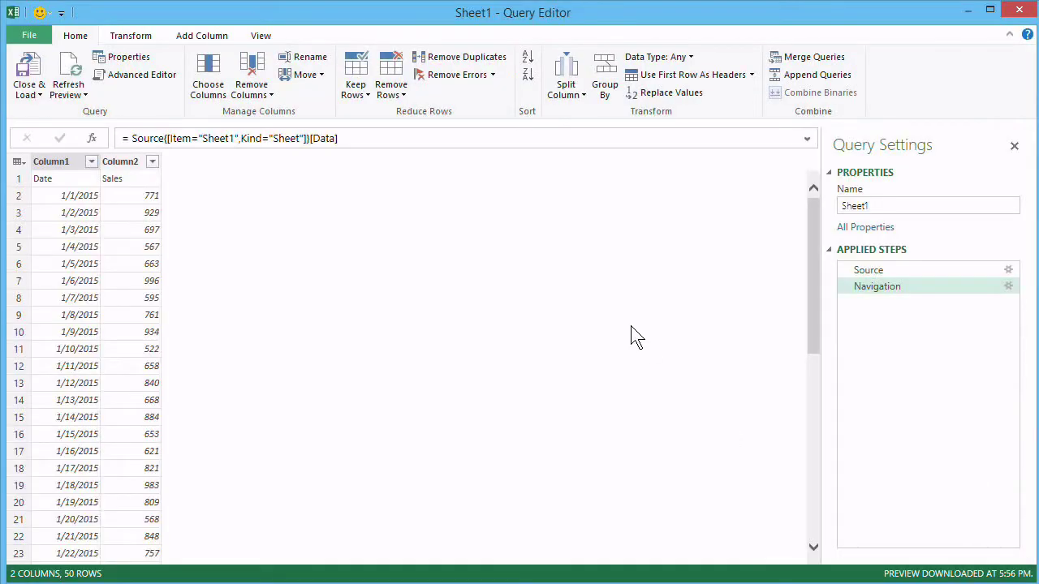
# - Promote the first row to column headers and compare the result with the preceding Navigation step
pyautogui.click(17, 162)
pyautogui.click(32, 170)
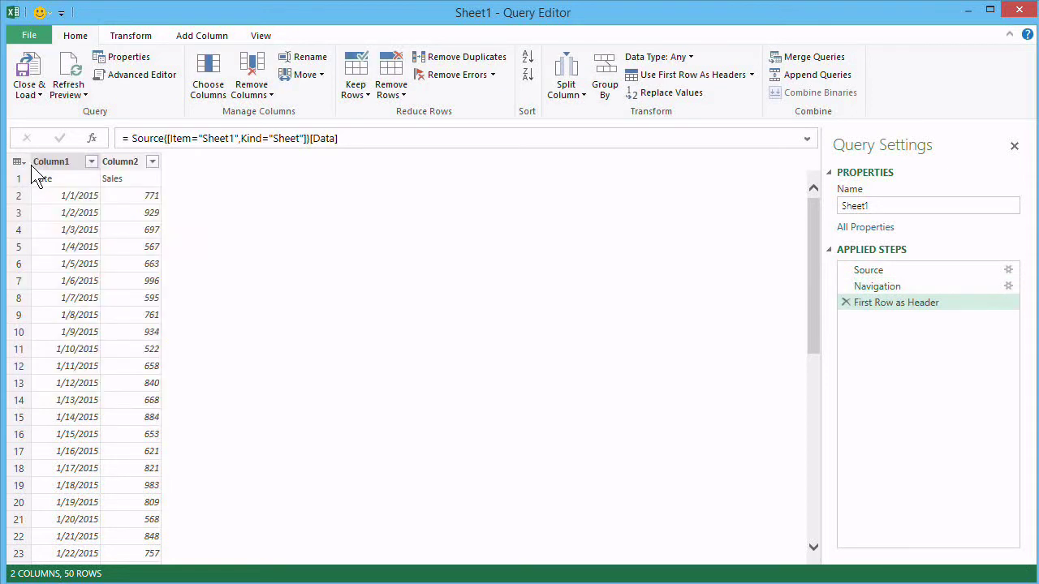
pyautogui.click(866, 289)
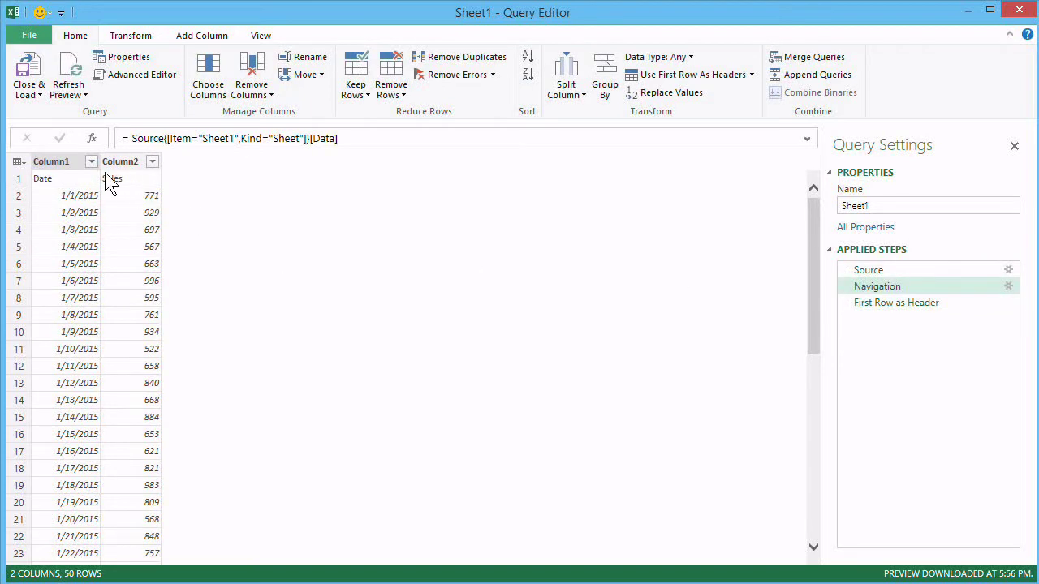
pyautogui.click(895, 304)
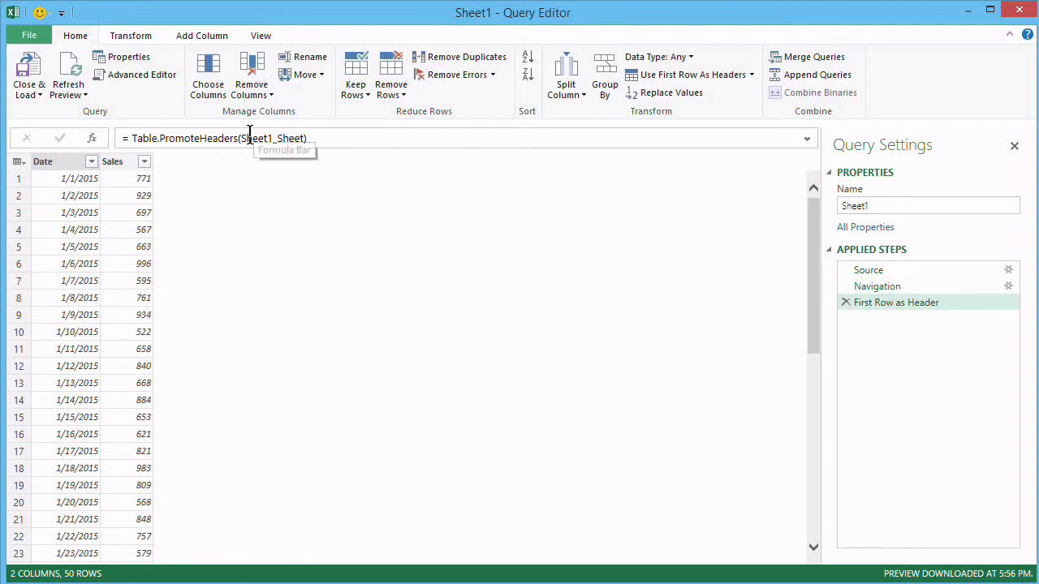
# - Add a Month column holding the month number extracted from the Date column
pyautogui.click(61, 163)
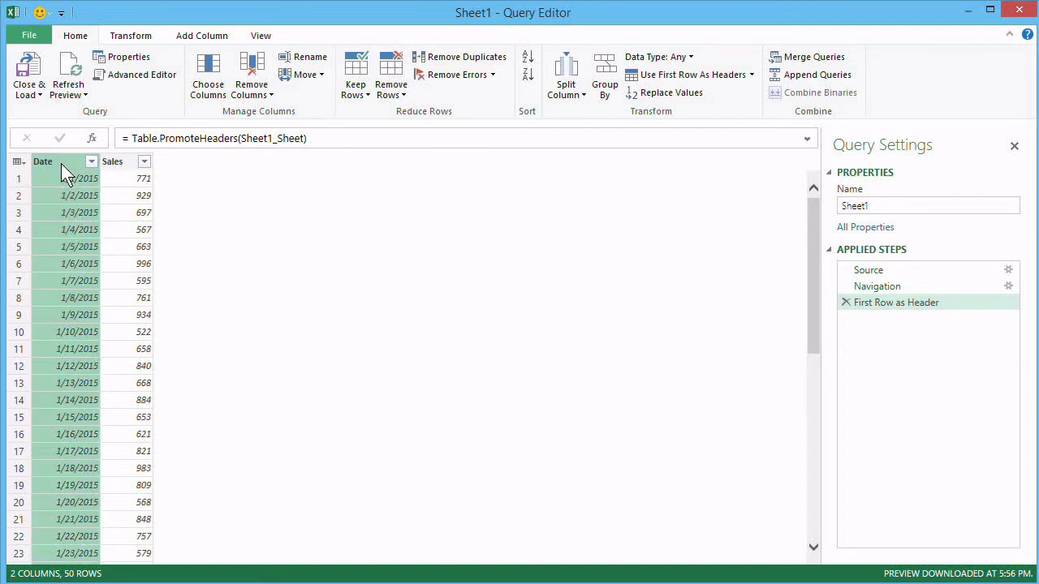
pyautogui.click(206, 36)
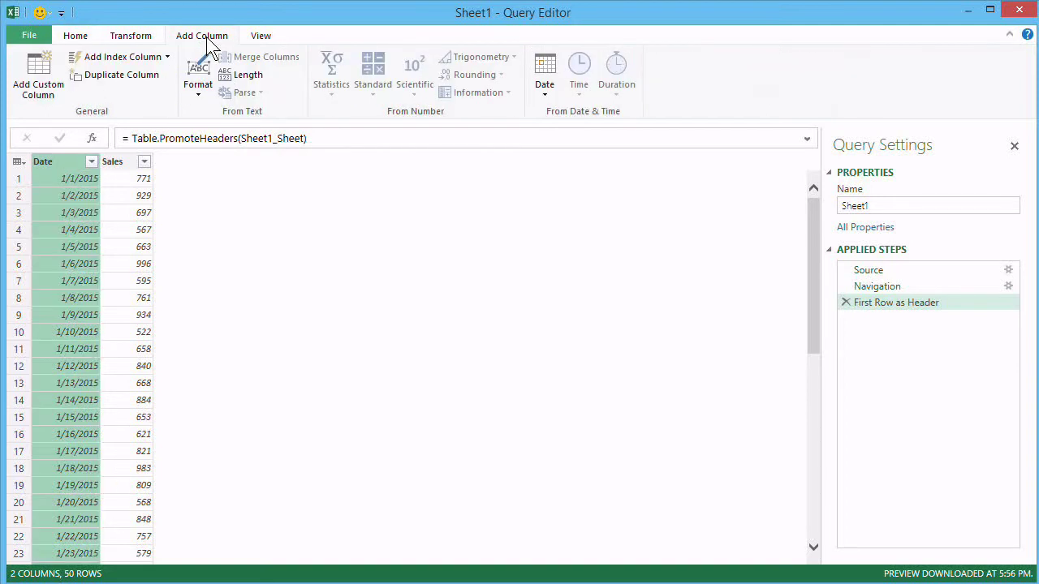
pyautogui.click(544, 81)
pyautogui.moveTo(576, 148)
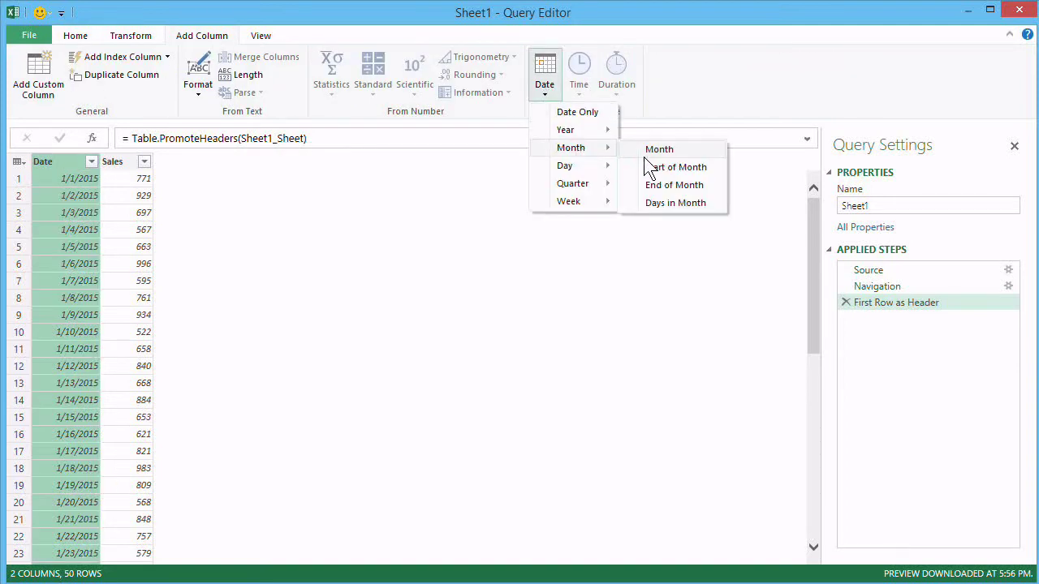
pyautogui.click(660, 151)
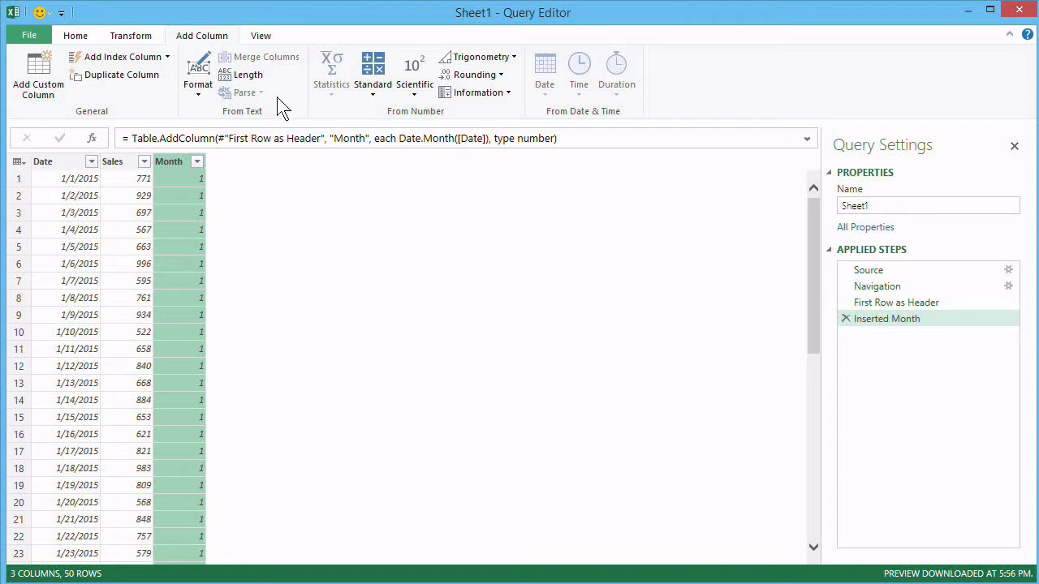
# - Open the query code in the Advanced Editor and begin a new step named Start after the Inserted Month line
pyautogui.click(260, 35)
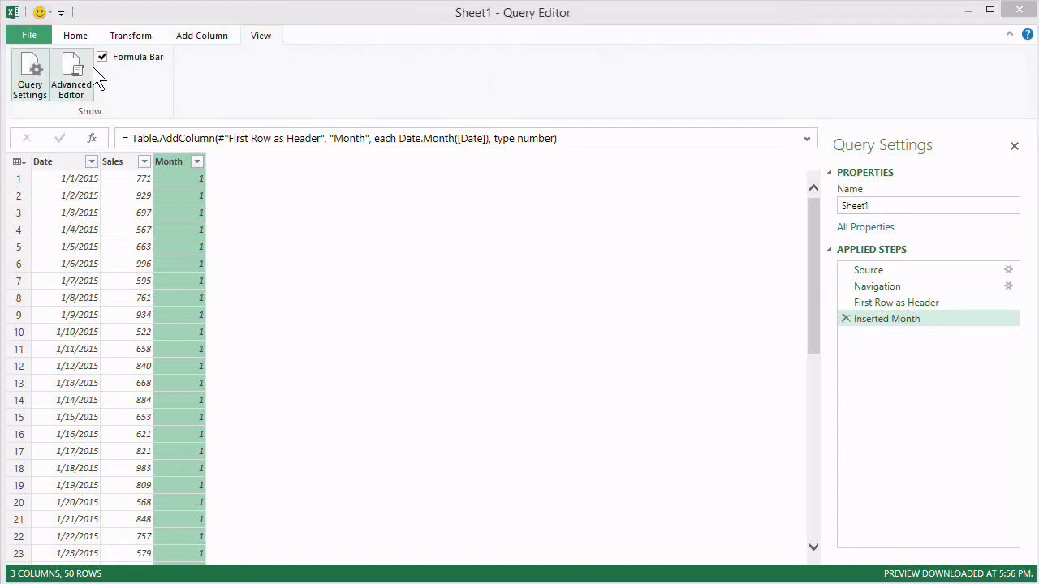
pyautogui.click(91, 69)
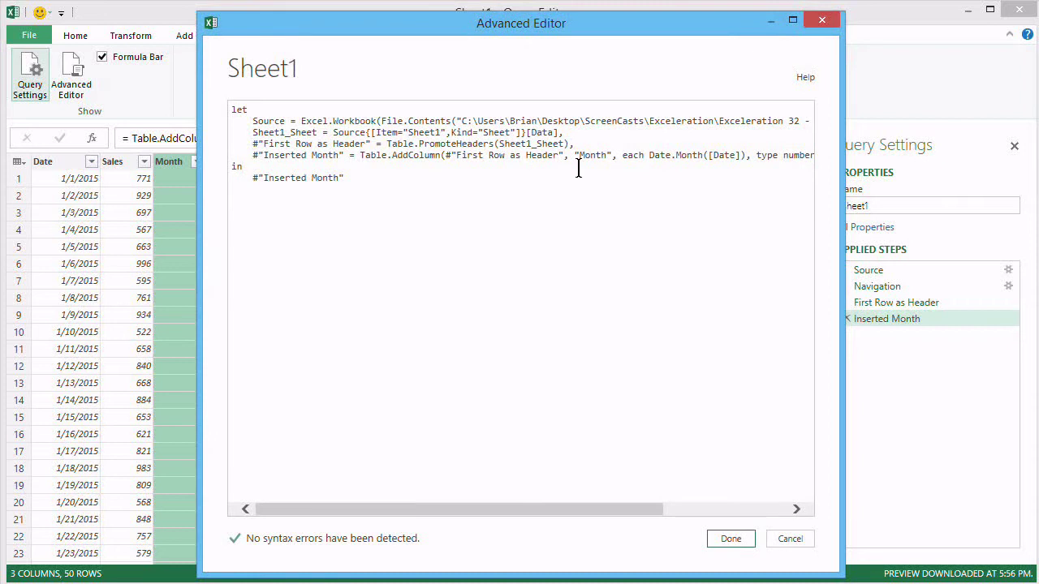
pyautogui.press('End')
pyautogui.write(',')
pyautogui.press('Return')
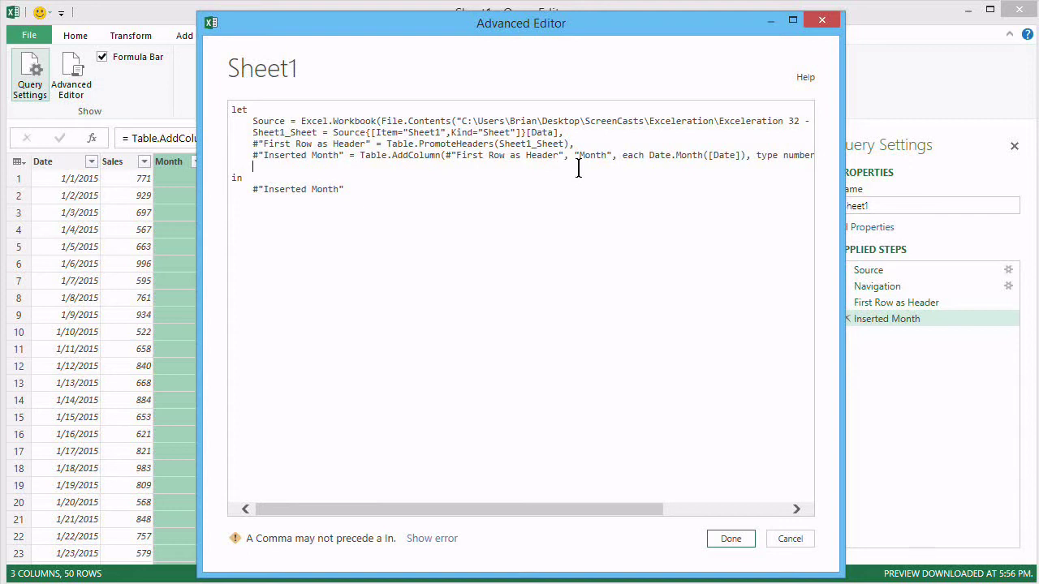
pyautogui.write('S')
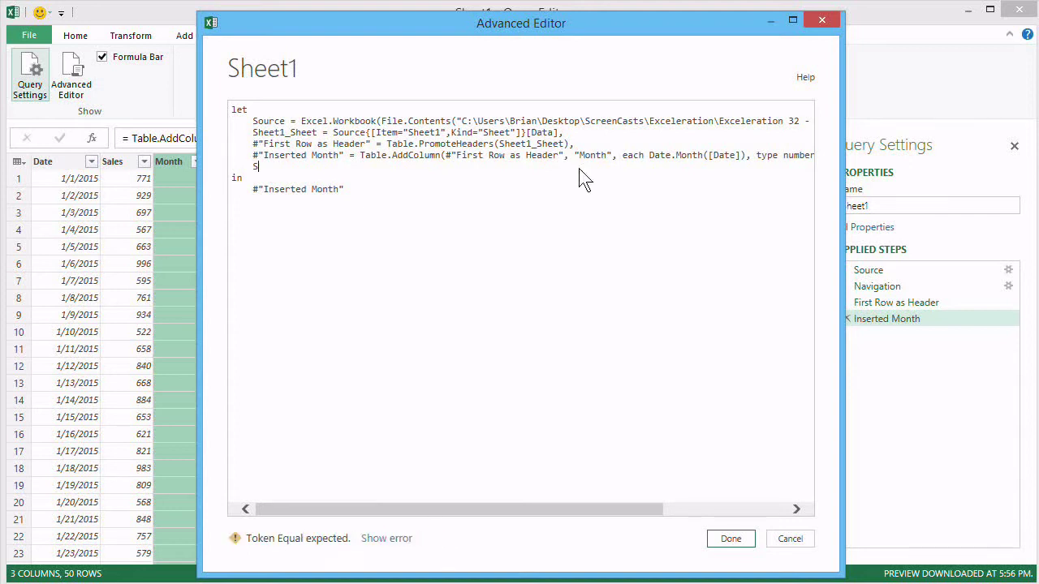
pyautogui.write('ales =')
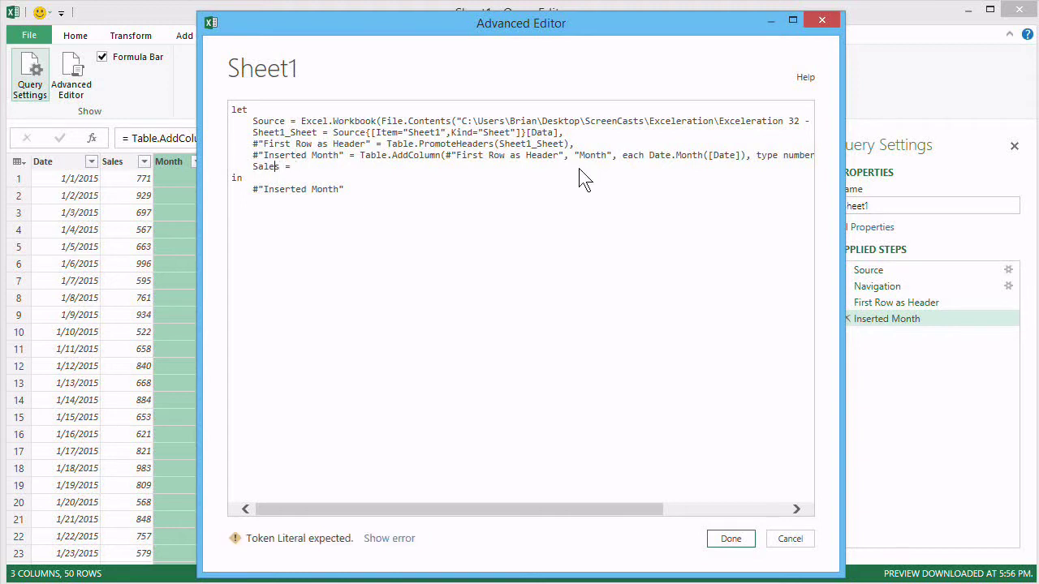
pyautogui.hotkey('shift', 'Left')
pyautogui.hotkey('shift', 'Left')
pyautogui.hotkey('shift', 'Left')
pyautogui.write('ta')
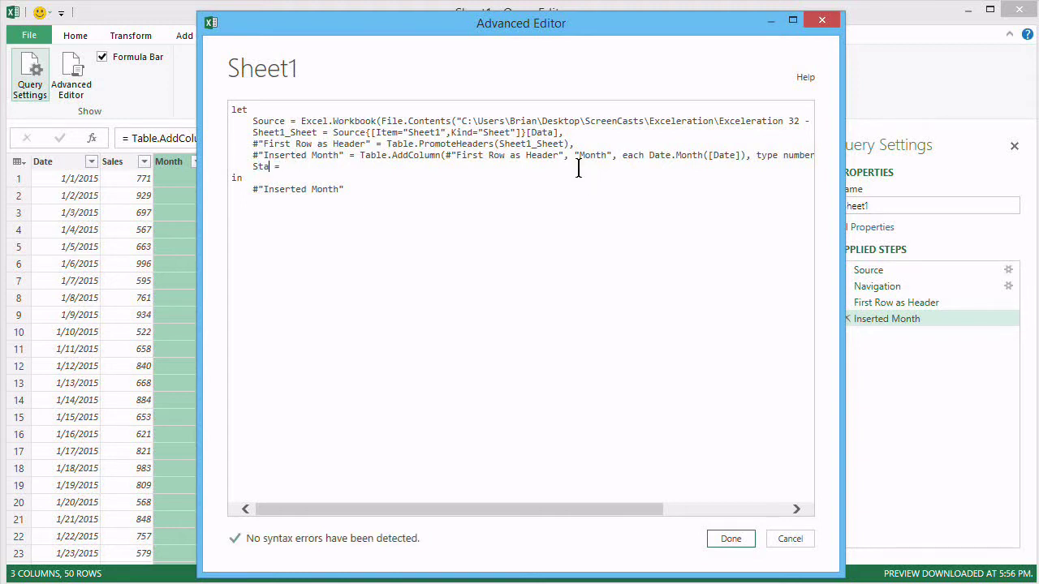
# - Copy the step name #"Inserted Month" and use it as the expression for the Start step
pyautogui.press('Home')
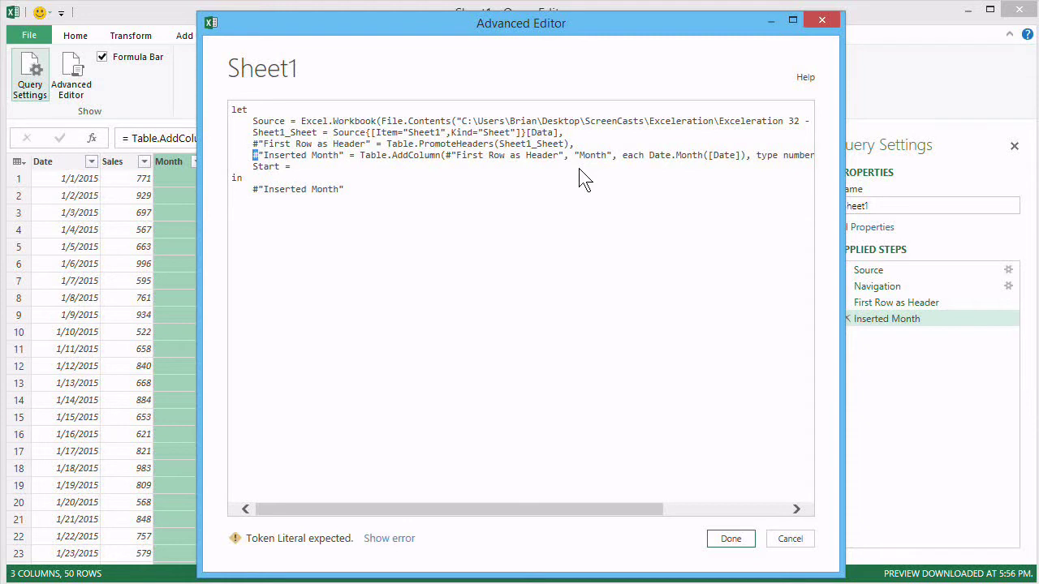
pyautogui.hotkey('shift', 'Right')
pyautogui.hotkey('shift', 'Right')
pyautogui.hotkey('shift', 'Right')
pyautogui.hotkey('shift', 'Right')
pyautogui.hotkey('shift', 'Right')
pyautogui.hotkey('shift', 'Right')
pyautogui.hotkey('shift', 'Right')
pyautogui.hotkey('shift', 'Right')
pyautogui.hotkey('shift', 'Right')
pyautogui.hotkey('shift', 'Right')
pyautogui.hotkey('shift', 'Right')
pyautogui.hotkey('shift', 'Right')
pyautogui.hotkey('shift', 'Right')
pyautogui.hotkey('shift', 'Right')
pyautogui.hotkey('shift', 'Right')
pyautogui.hotkey('shift', 'Right')
pyautogui.hotkey('shift', 'Right')
pyautogui.hotkey('ctrl', 'c')
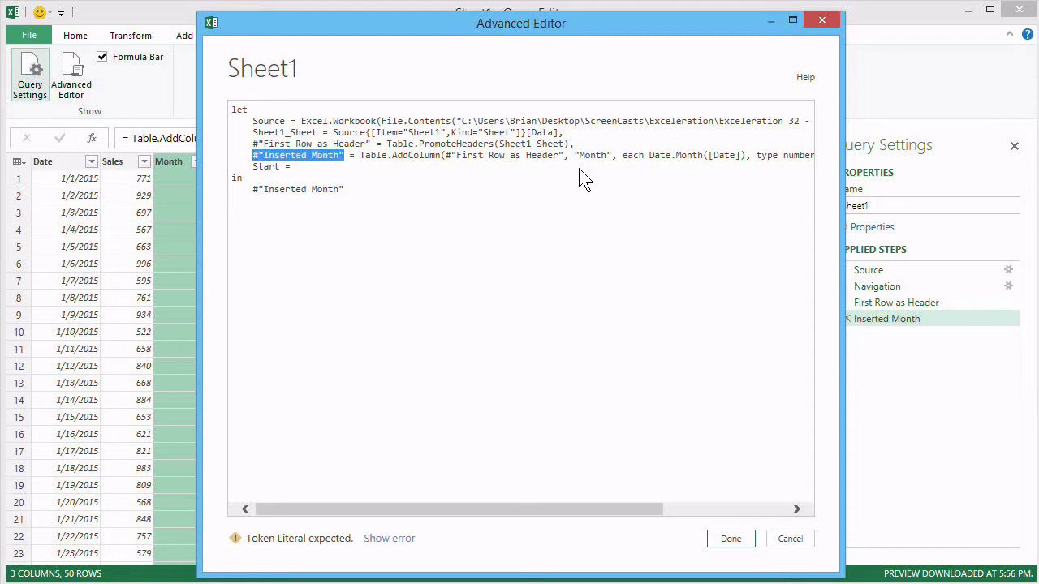
pyautogui.press('Down')
pyautogui.press('End')
pyautogui.hotkey('ctrl', 'v')
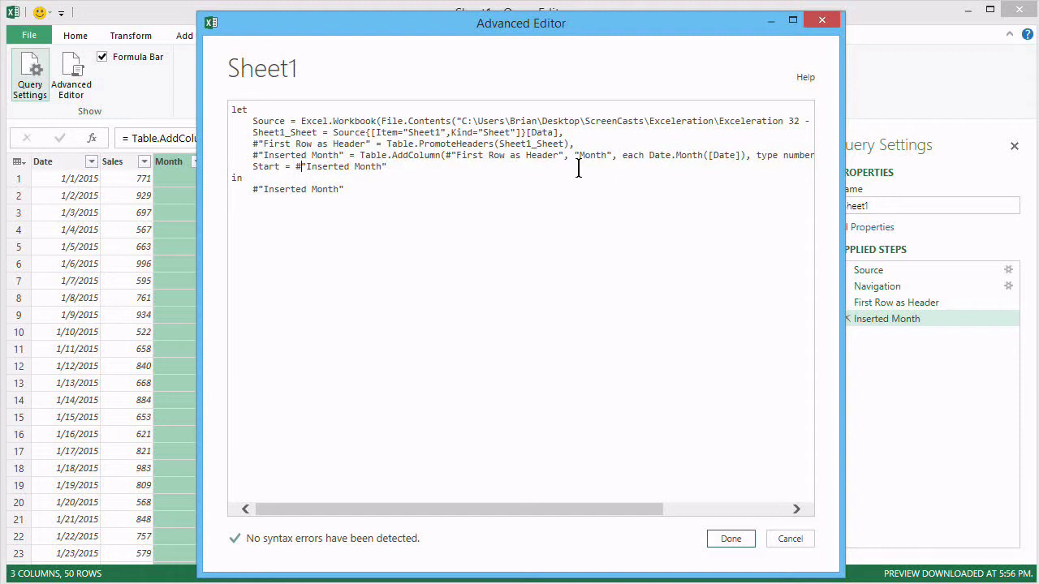
# - Replace the query's returned expression after "in" with Start and apply the edited code
pyautogui.press('Left')
pyautogui.press('Down')
pyautogui.hotkey('shift', 'Left')
pyautogui.hotkey('shift', 'Left')
pyautogui.hotkey('shift', 'Left')
pyautogui.hotkey('shift', 'Left')
pyautogui.hotkey('shift', 'Left')
pyautogui.hotkey('shift', 'Left')
pyautogui.hotkey('shift', 'Left')
pyautogui.hotkey('shift', 'Left')
pyautogui.hotkey('shift', 'Left')
pyautogui.hotkey('shift', 'Left')
pyautogui.hotkey('shift', 'Left')
pyautogui.hotkey('shift', 'Left')
pyautogui.hotkey('shift', 'Left')
pyautogui.hotkey('shift', 'Left')
pyautogui.hotkey('shift', 'Left')
pyautogui.hotkey('shift', 'Left')
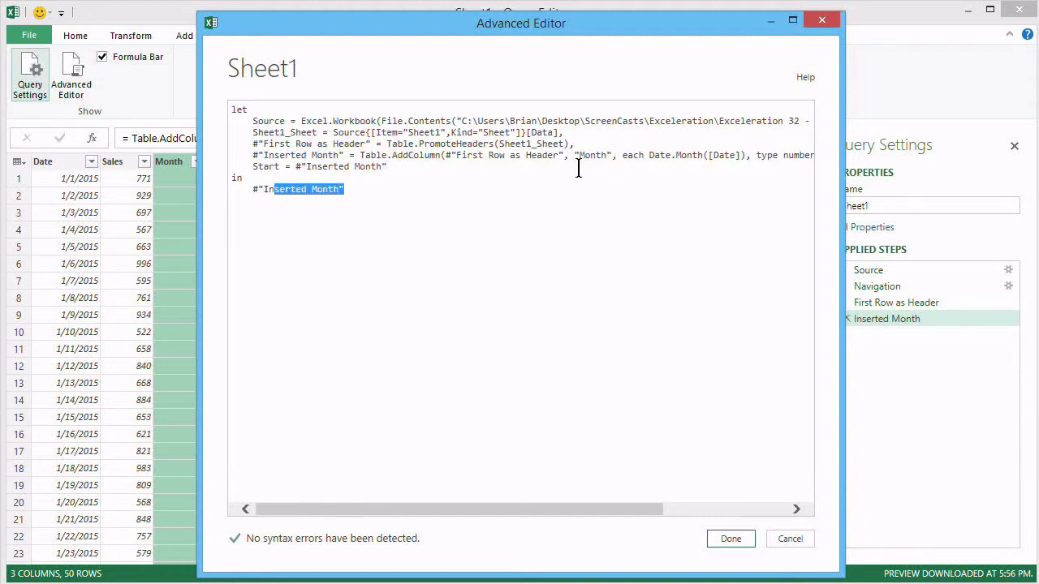
pyautogui.write('Start')
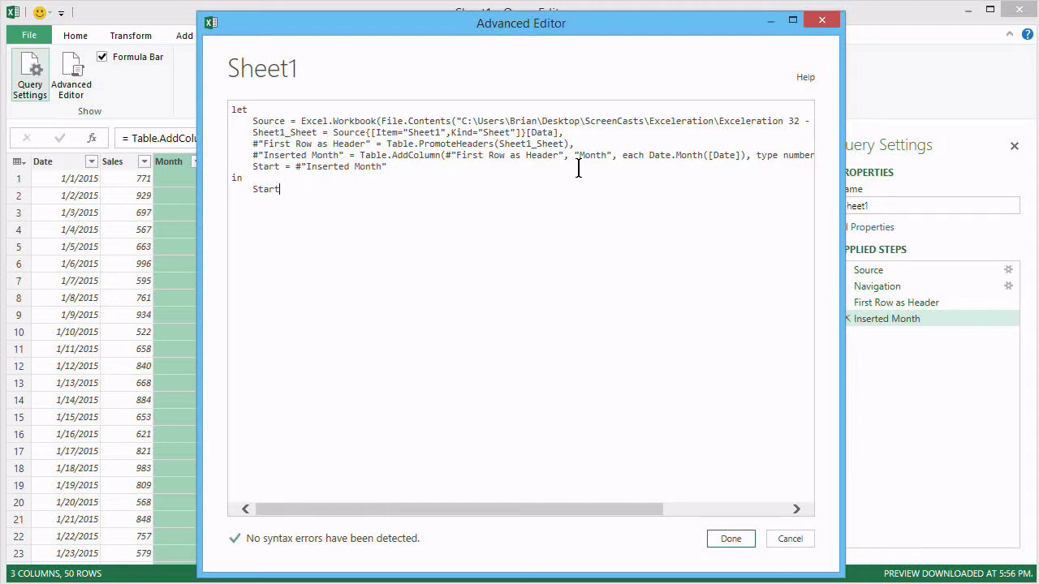
pyautogui.click(731, 539)
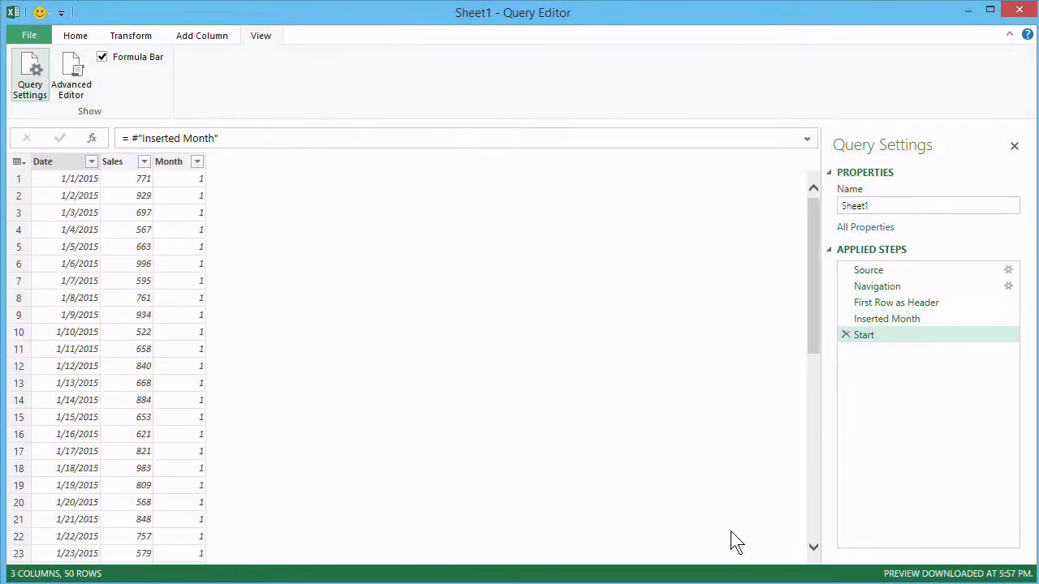
# - Compare the Inserted Month and Start steps, and examine the rows of the Month column
pyautogui.click(911, 318)
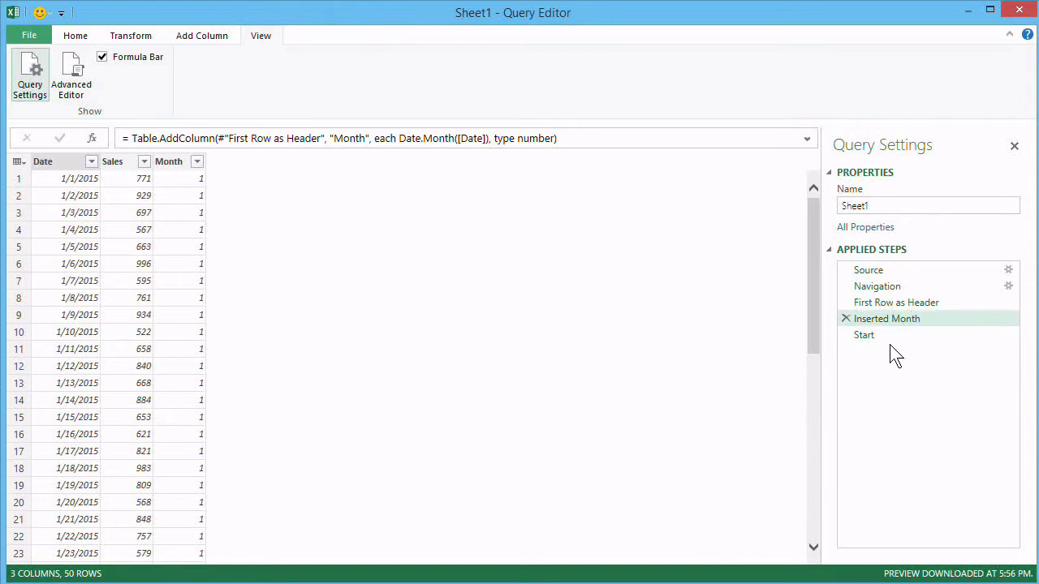
pyautogui.click(888, 337)
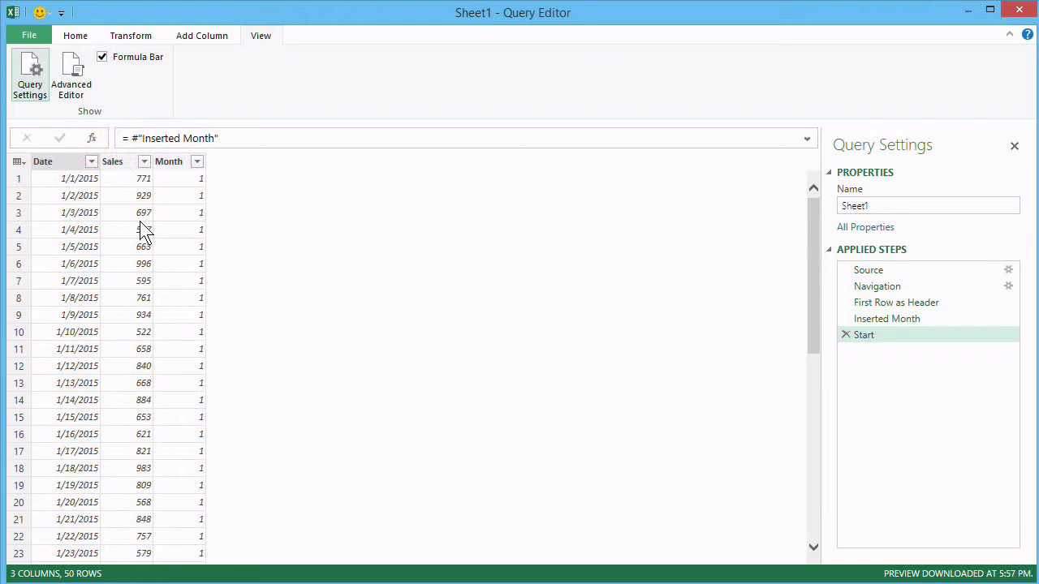
pyautogui.rightClick(175, 166)
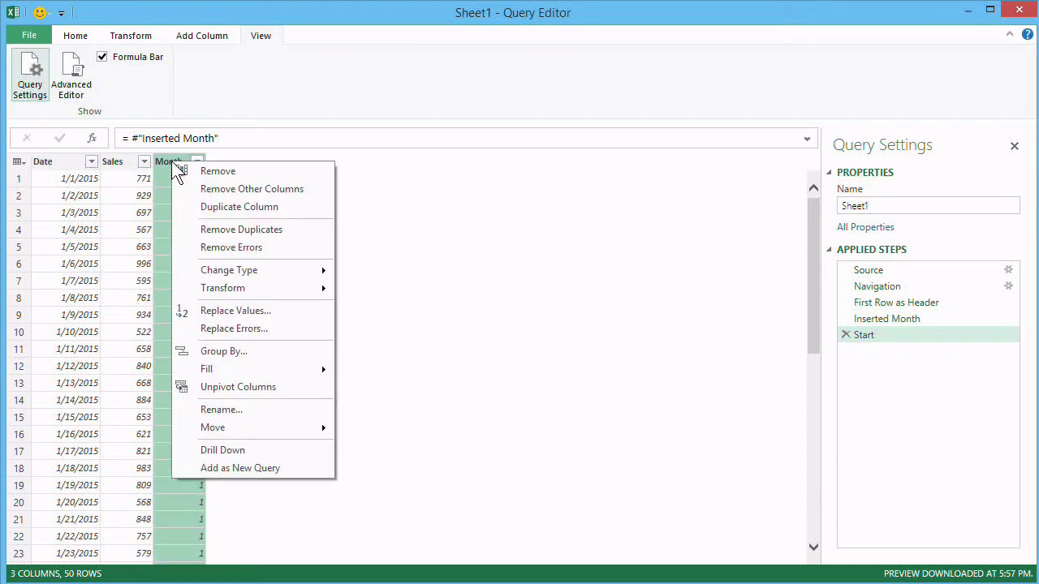
pyautogui.click(594, 262)
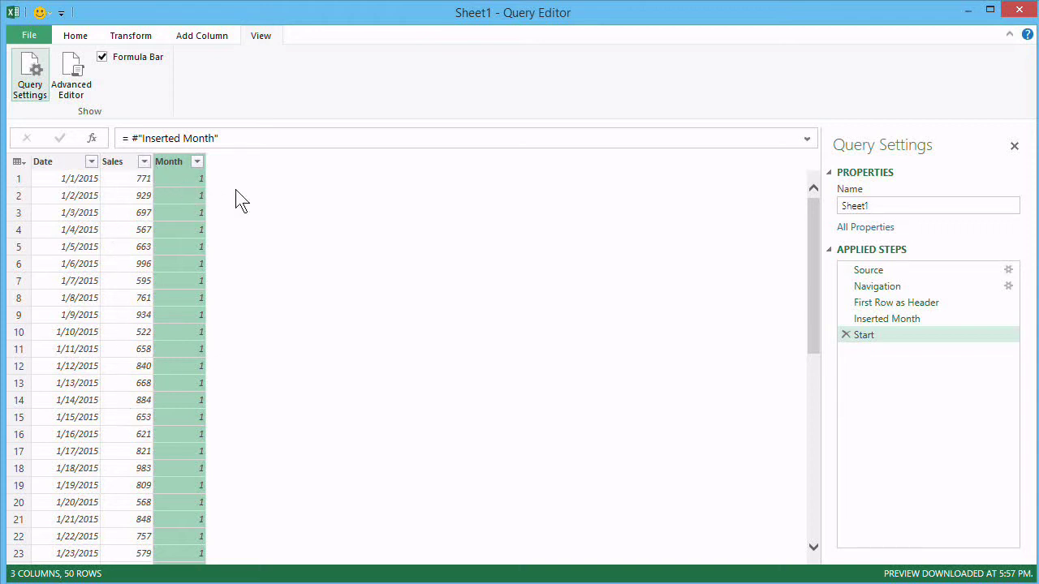
pyautogui.scroll(-6, 154, 191)
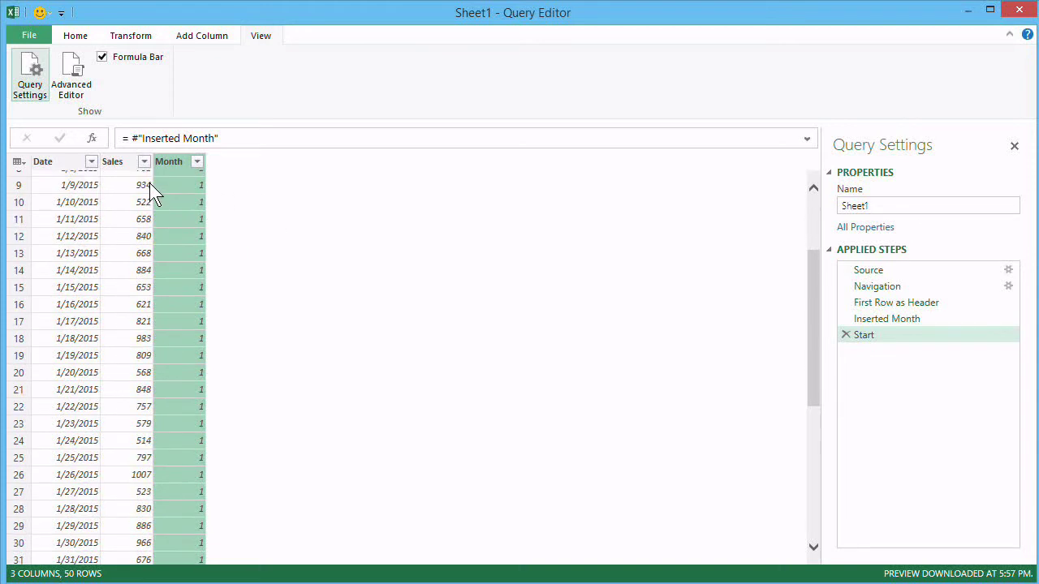
# - Start grouping the rows by the Month column and name the new aggregate column AvgSales
pyautogui.scroll(6, 140, 223)
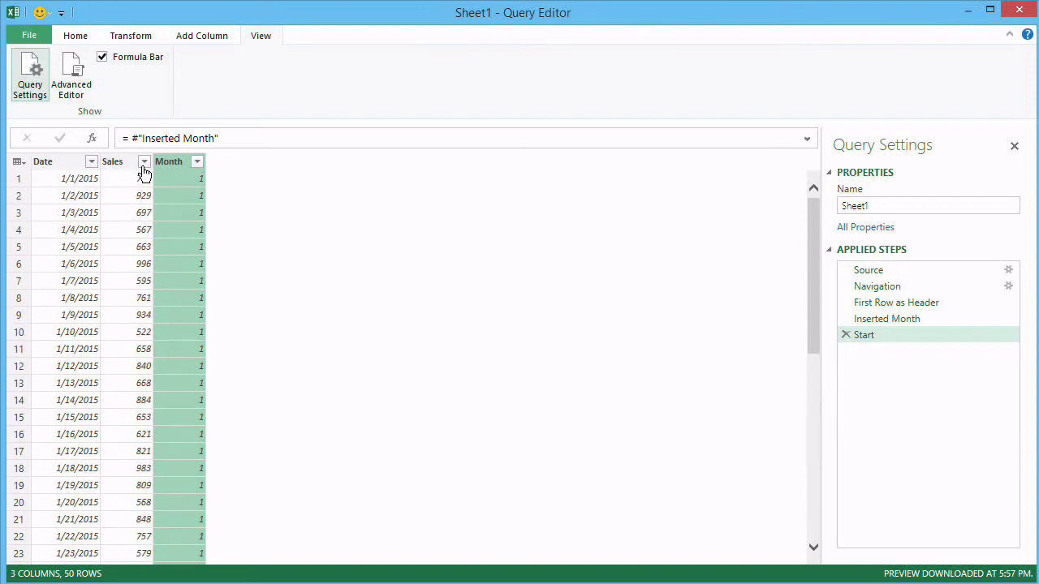
pyautogui.scroll(-7, 183, 375)
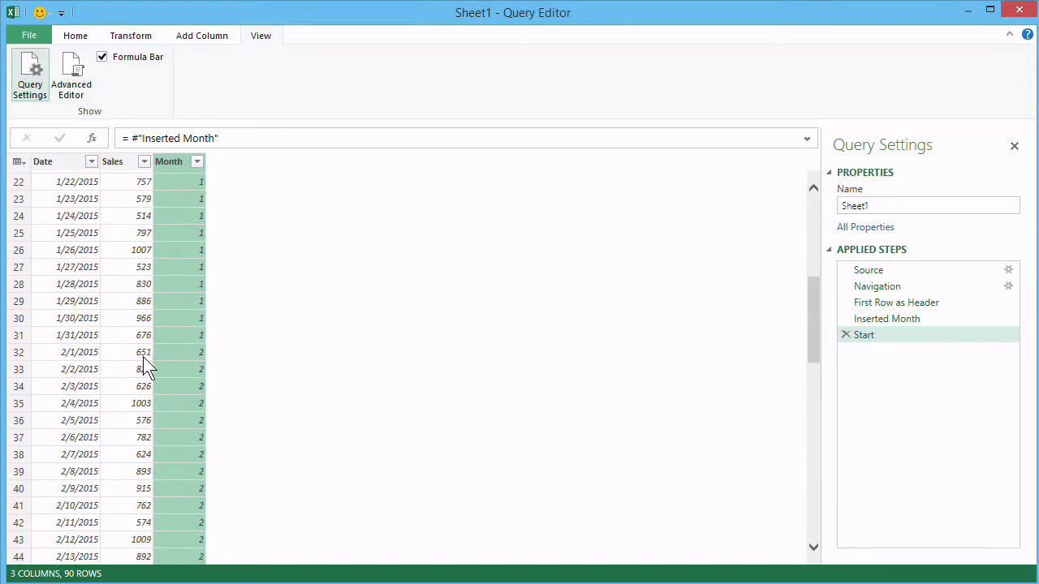
pyautogui.scroll(7, 206, 329)
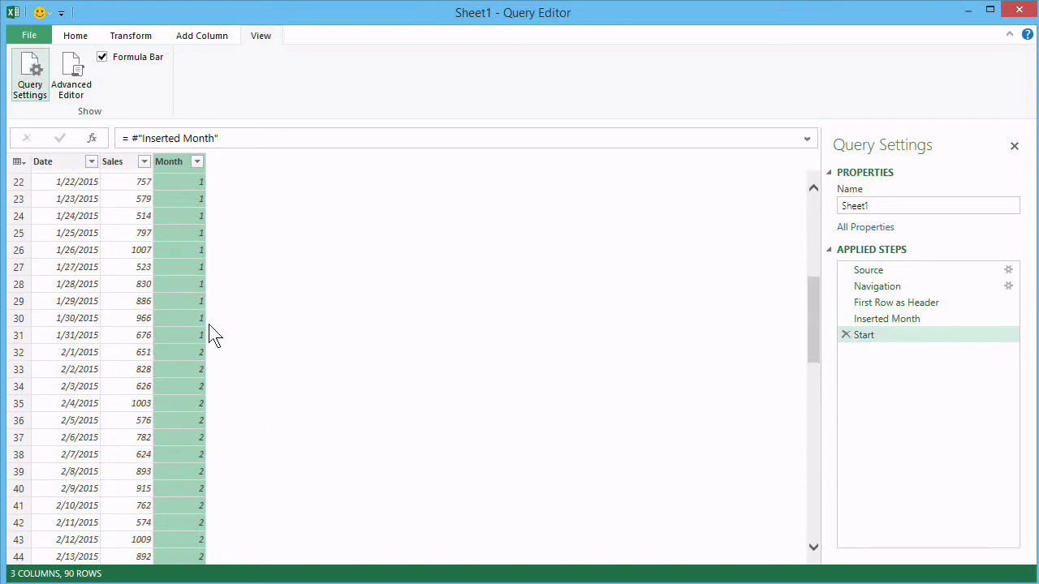
pyautogui.rightClick(164, 163)
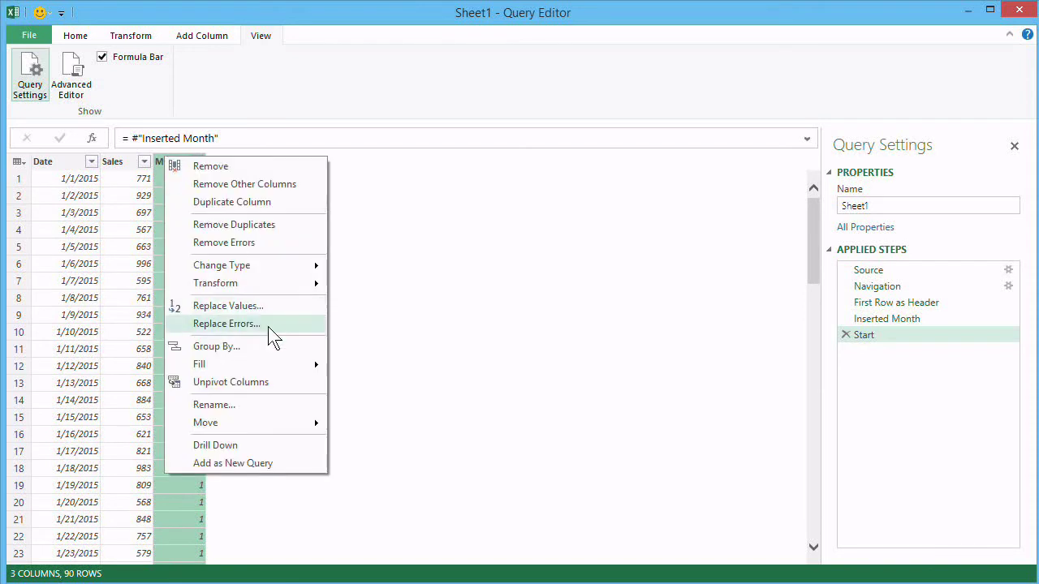
pyautogui.click(203, 347)
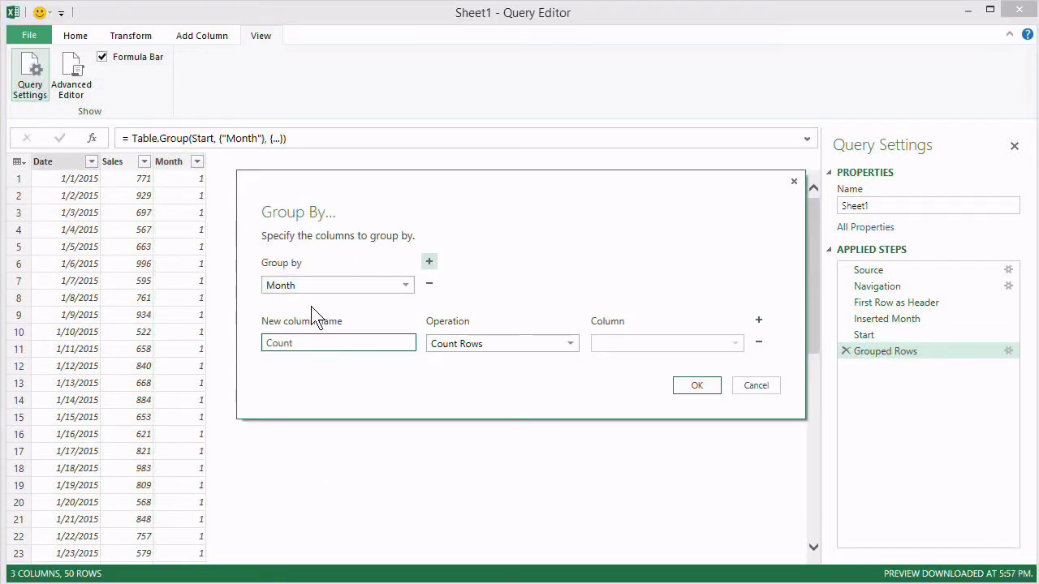
pyautogui.moveTo(368, 343); pyautogui.dragTo(262, 323)
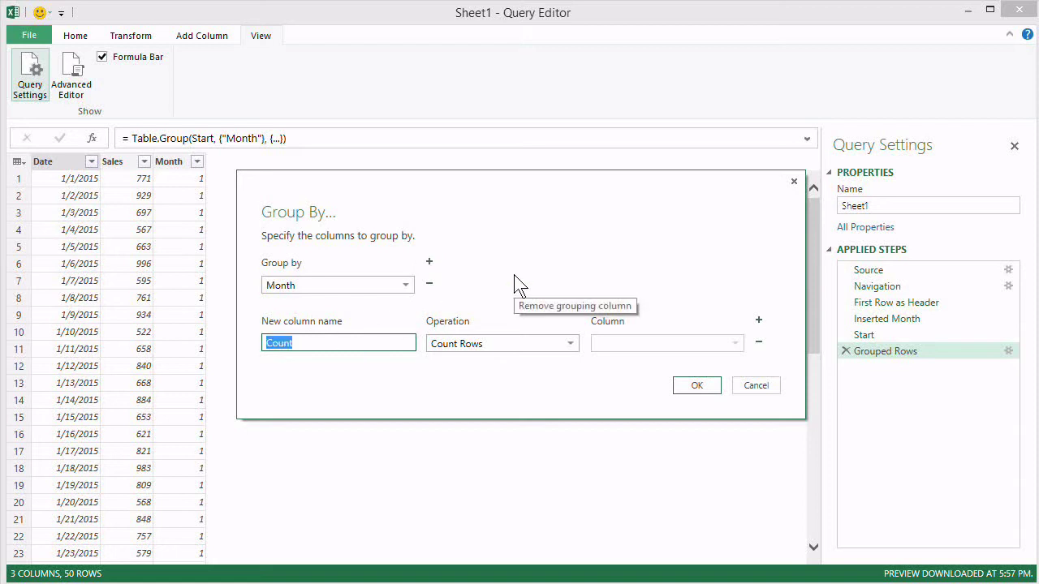
pyautogui.write('AvgSale')
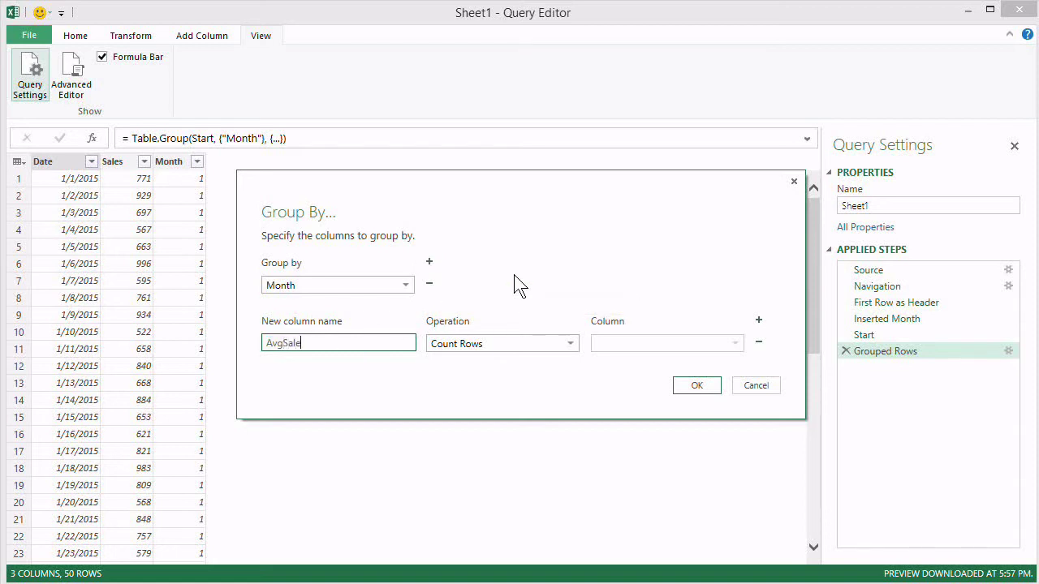
pyautogui.write('s')
# - Set the AvgSales aggregation to the Average of the Sales column and apply the grouping
pyautogui.click(511, 341)
pyautogui.click(506, 376)
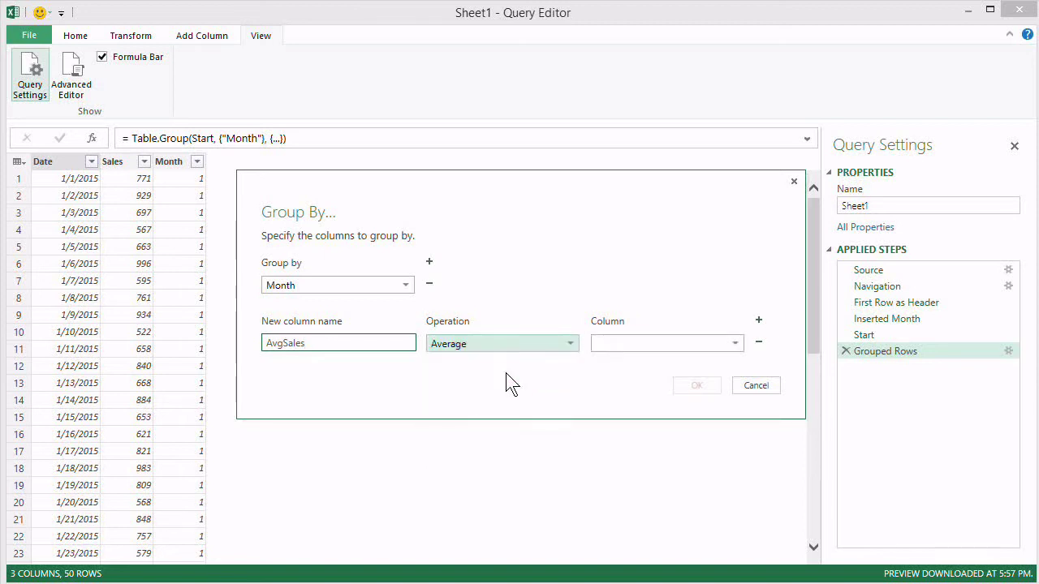
pyautogui.click(641, 344)
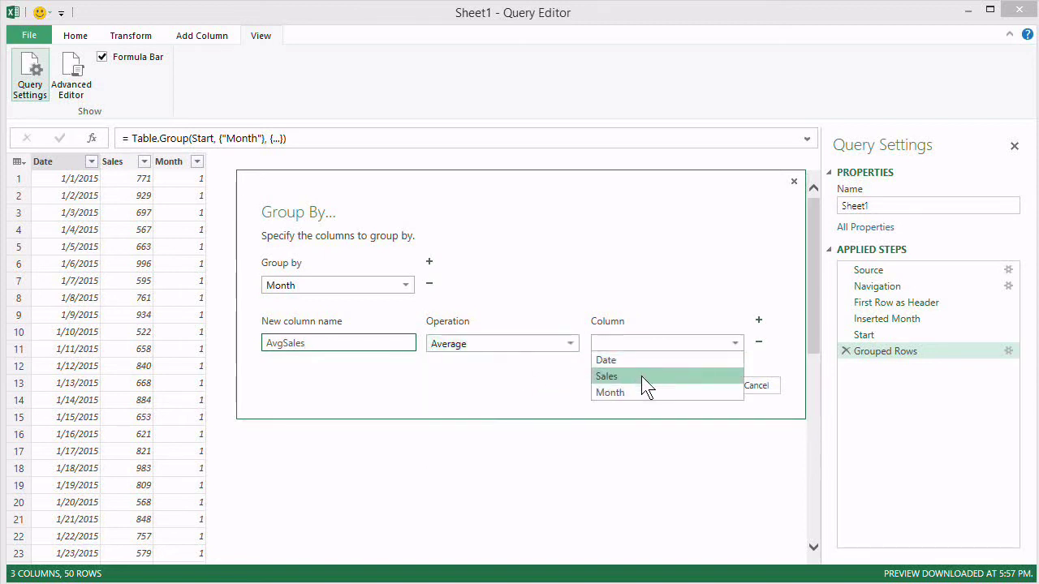
pyautogui.click(641, 375)
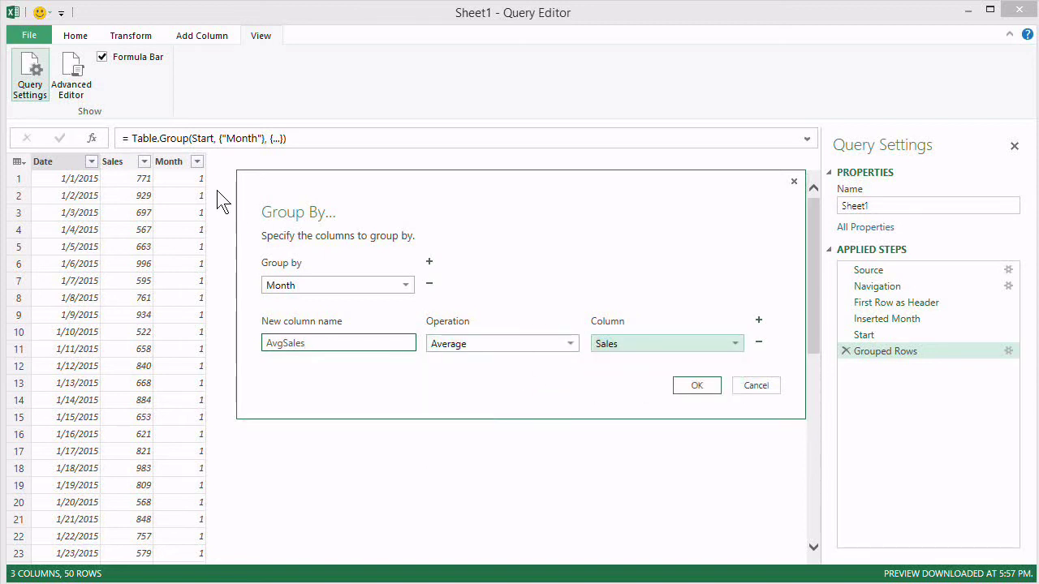
pyautogui.click(696, 387)
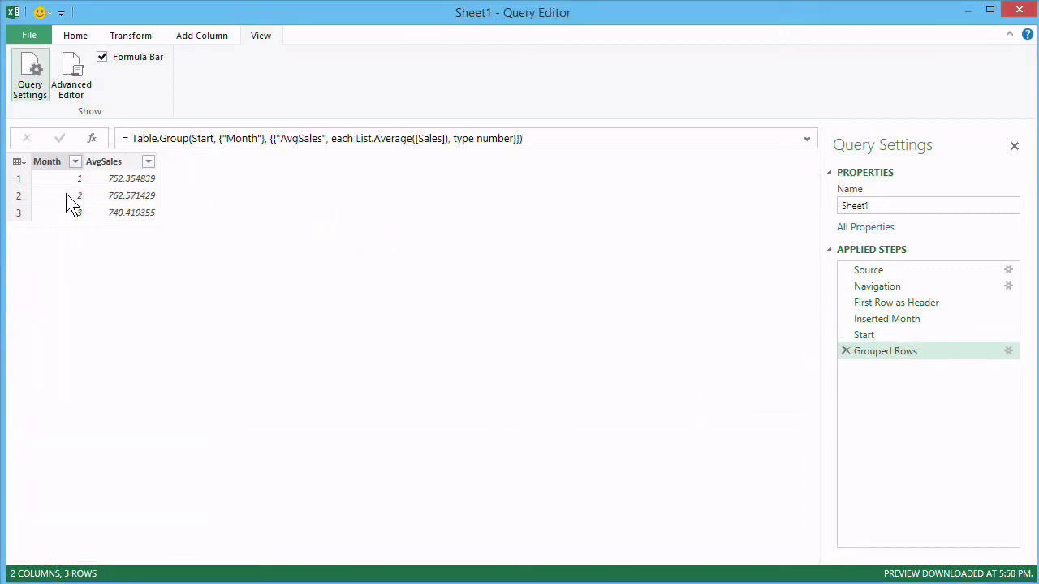
# - Compare the daily rows of the Start step with the monthly averages of the Grouped Rows step
pyautogui.click(883, 336)
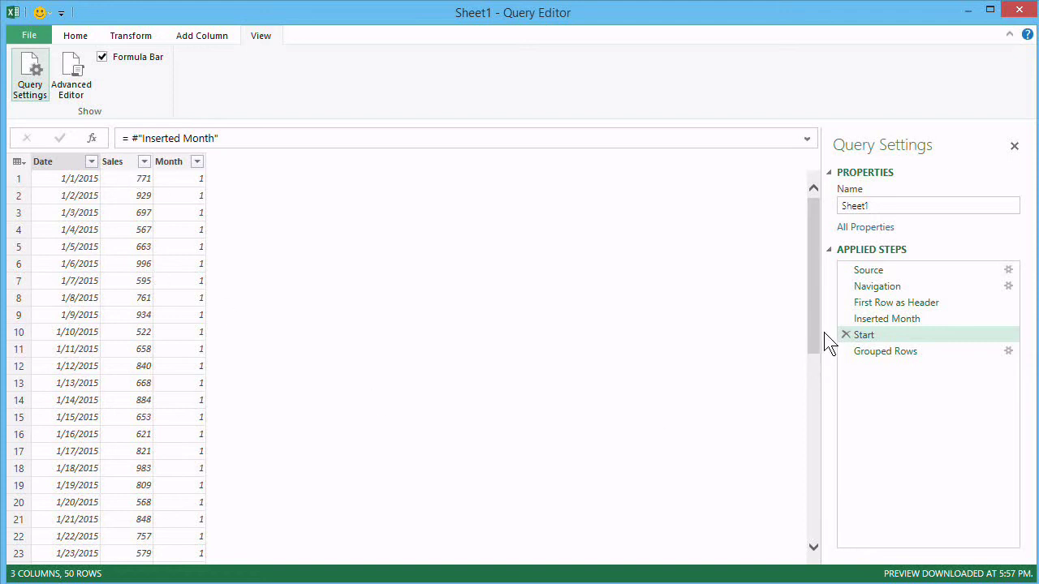
pyautogui.click(865, 357)
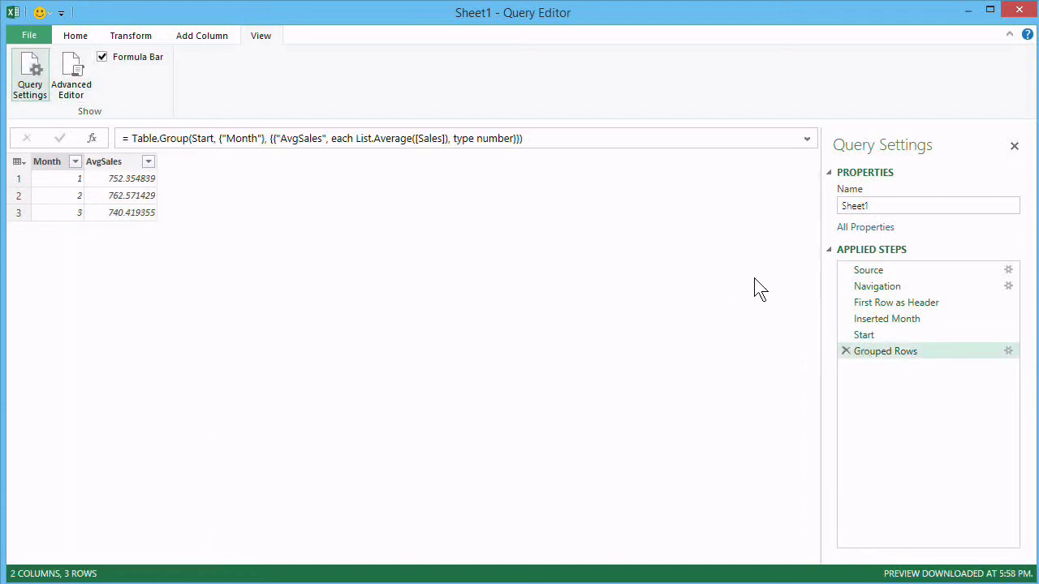
pyautogui.click(859, 336)
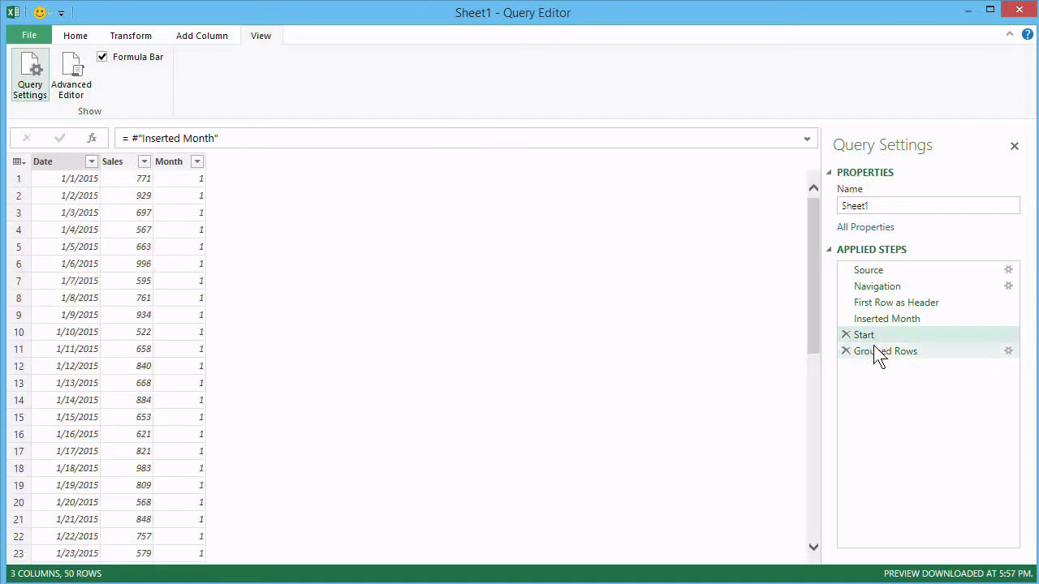
pyautogui.click(874, 351)
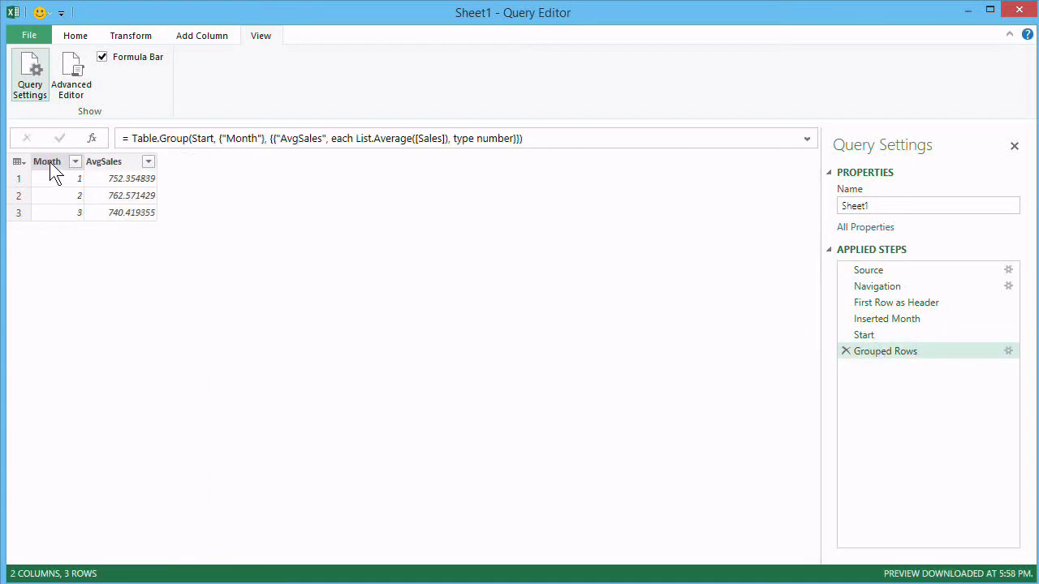
pyautogui.click(865, 341)
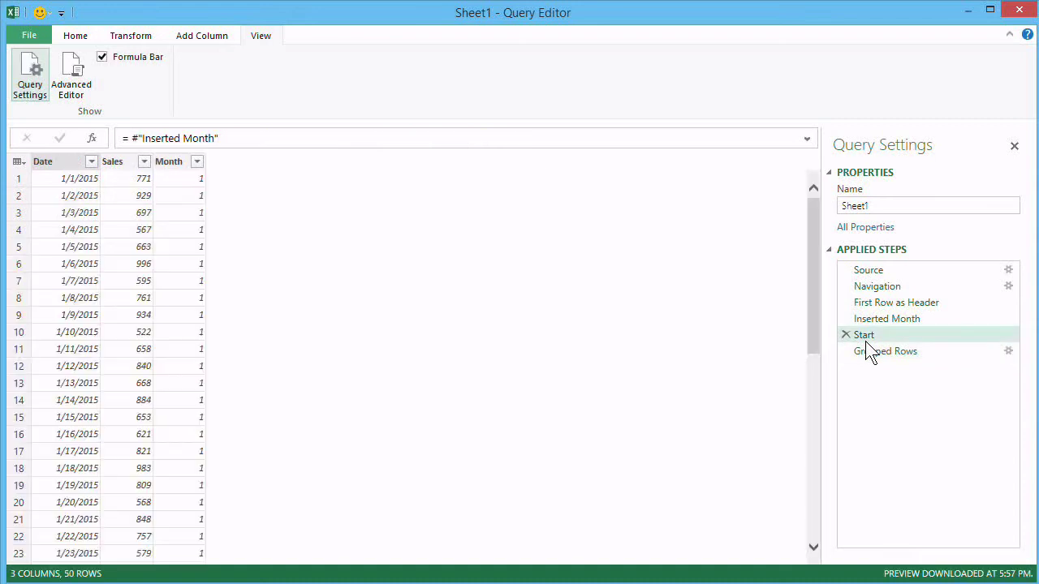
pyautogui.click(875, 353)
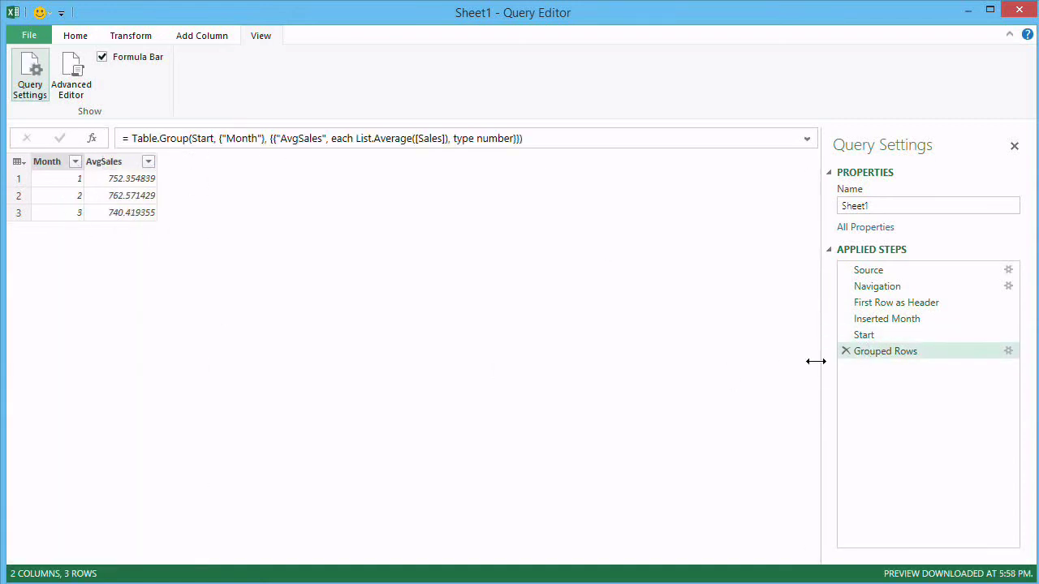
pyautogui.click(872, 332)
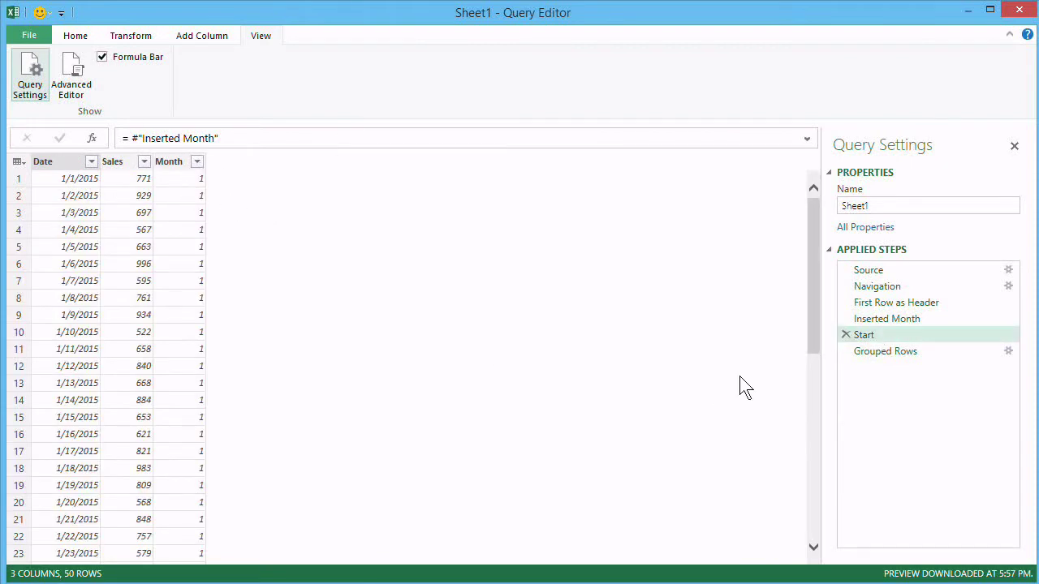
pyautogui.click(862, 352)
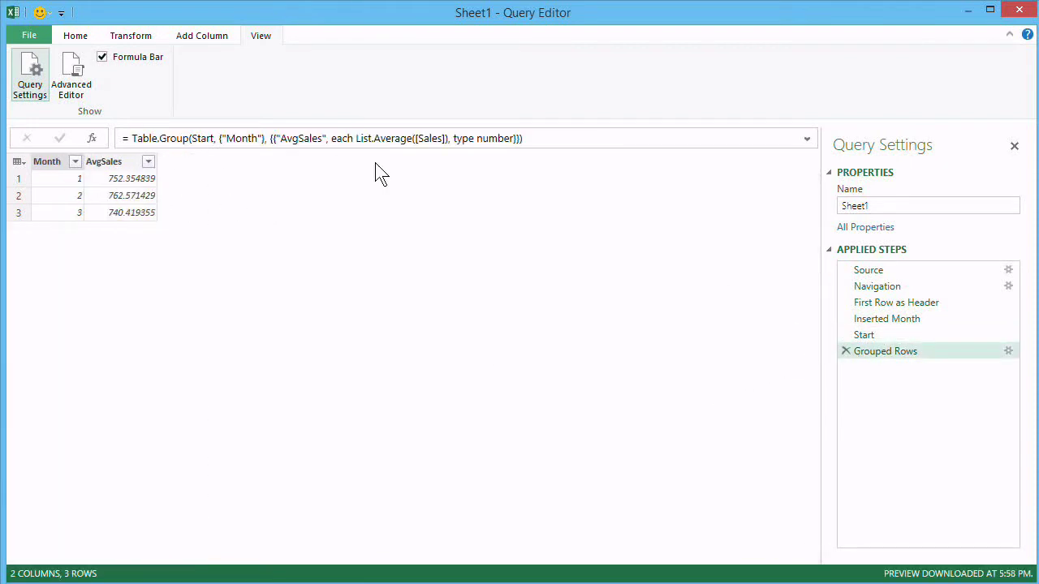
# - Rename the Month column of the grouped table to MonthLUT
pyautogui.rightClick(48, 163)
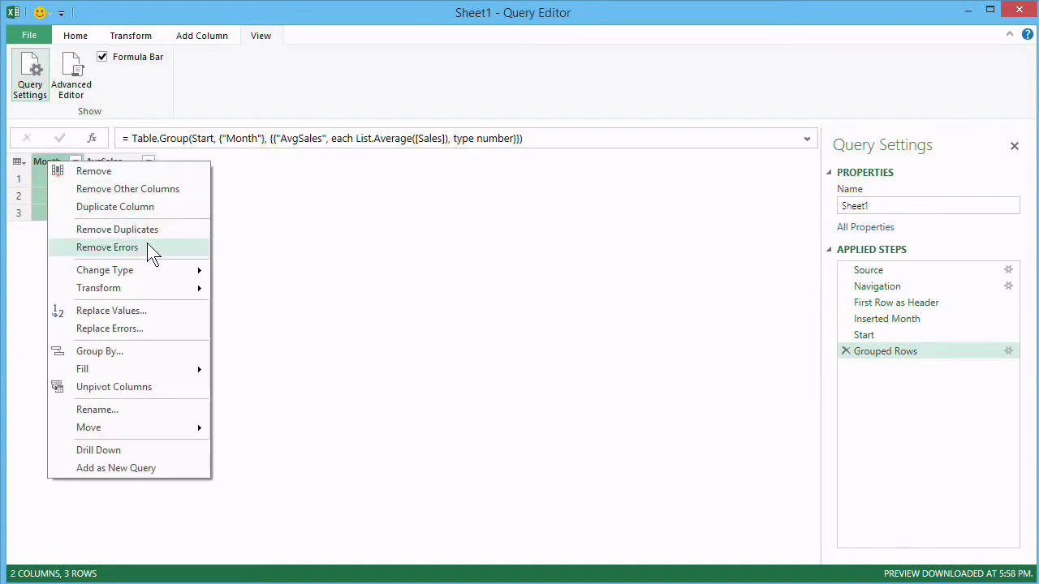
pyautogui.click(149, 411)
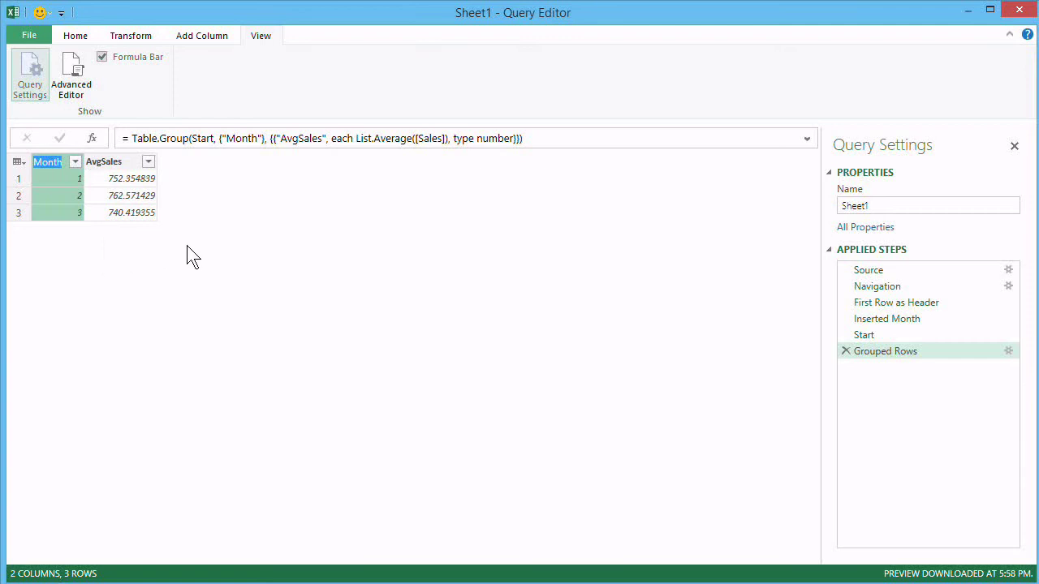
pyautogui.write('LUT')
pyautogui.press('Return')
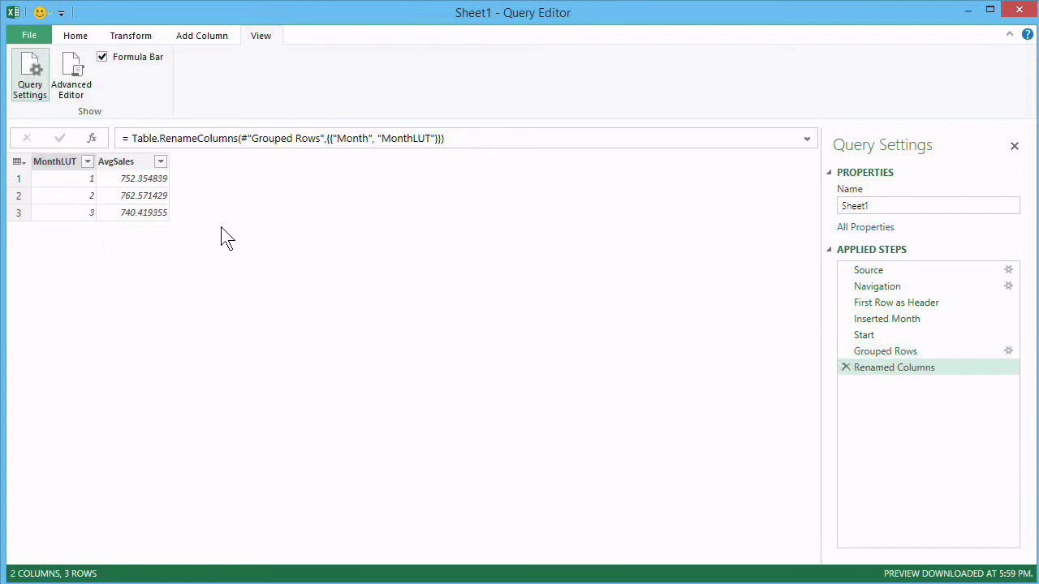
# - Open the query code in the Advanced Editor and rename the #"Renamed Columns" step definition to AvgSalesLUT
pyautogui.click(88, 87)
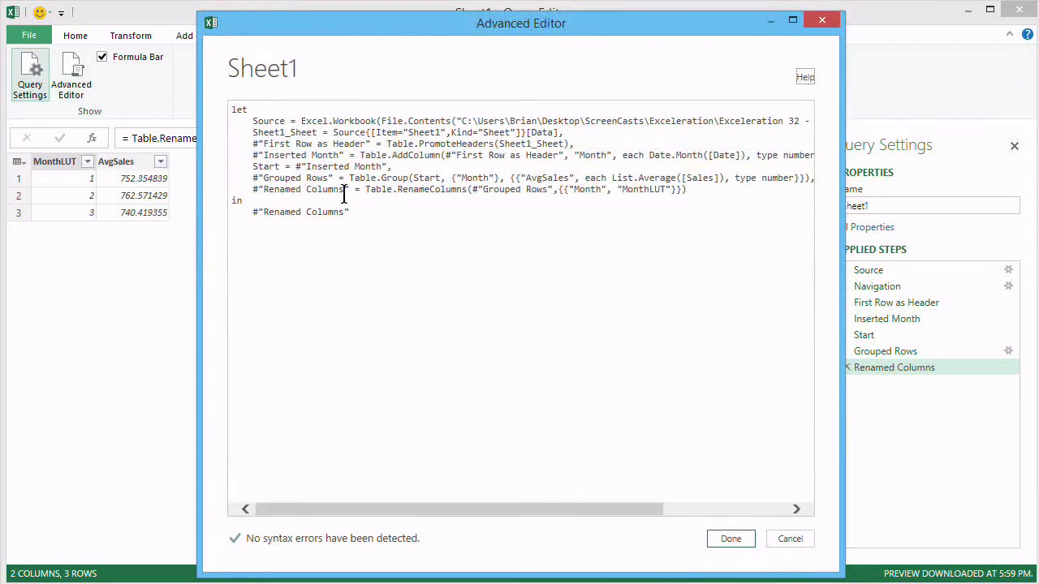
pyautogui.moveTo(349, 192); pyautogui.dragTo(253, 192)
pyautogui.write('AvgSales')
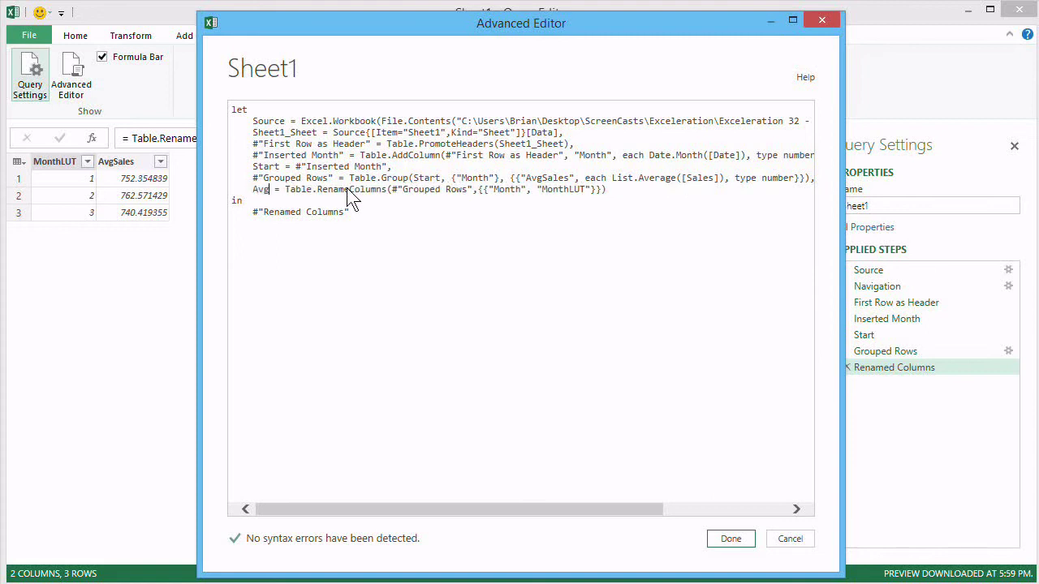
pyautogui.write('LUT')
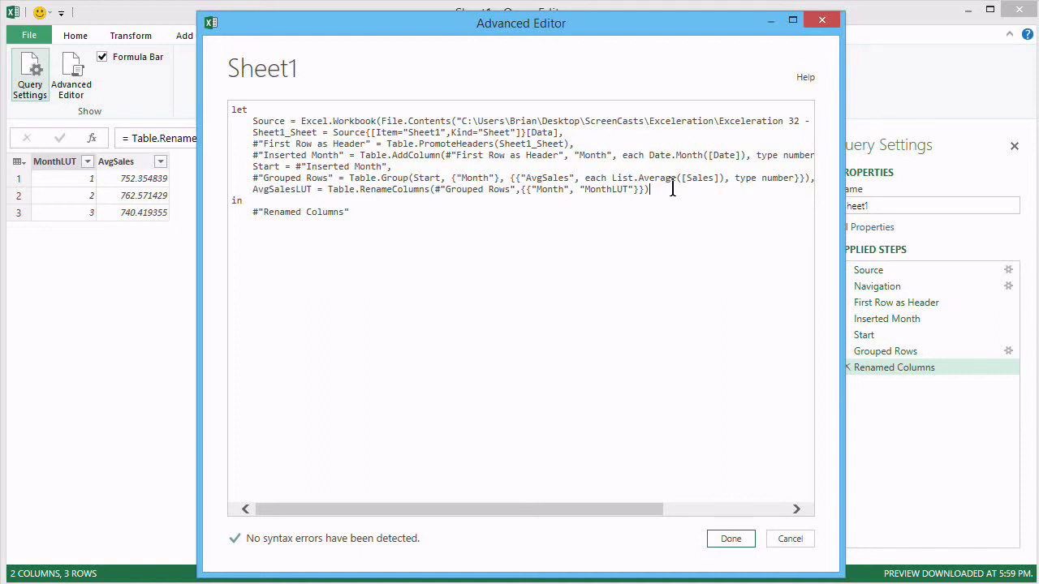
# - Add a step named Joined after the AvgSalesLUT line, using Table.Join with Start and "Month" as its first two arguments
pyautogui.write(',')
pyautogui.press('Return')
pyautogui.press('Return')
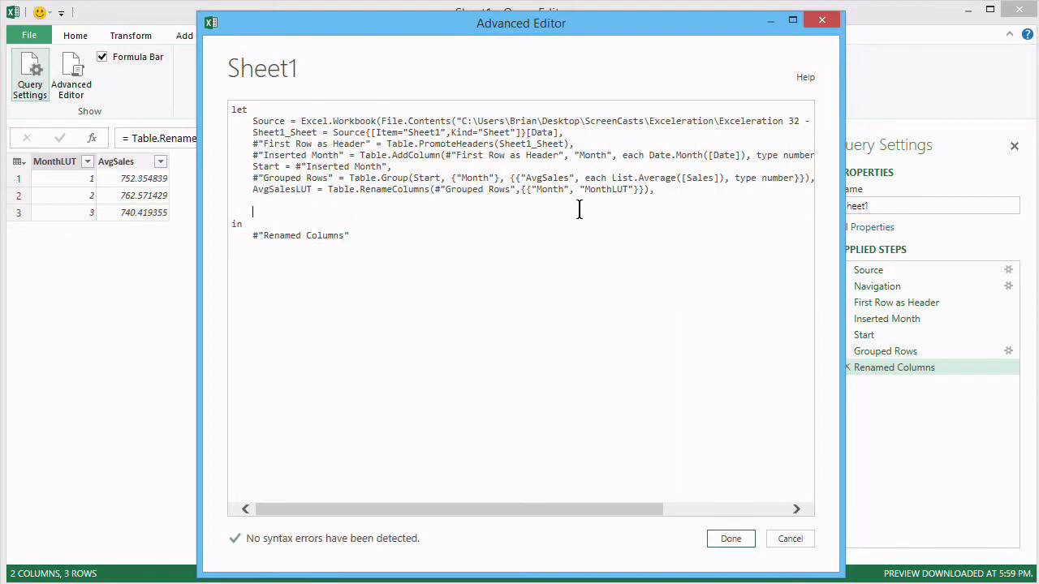
pyautogui.write('Joined = Table.Join(')
pyautogui.press('Return')
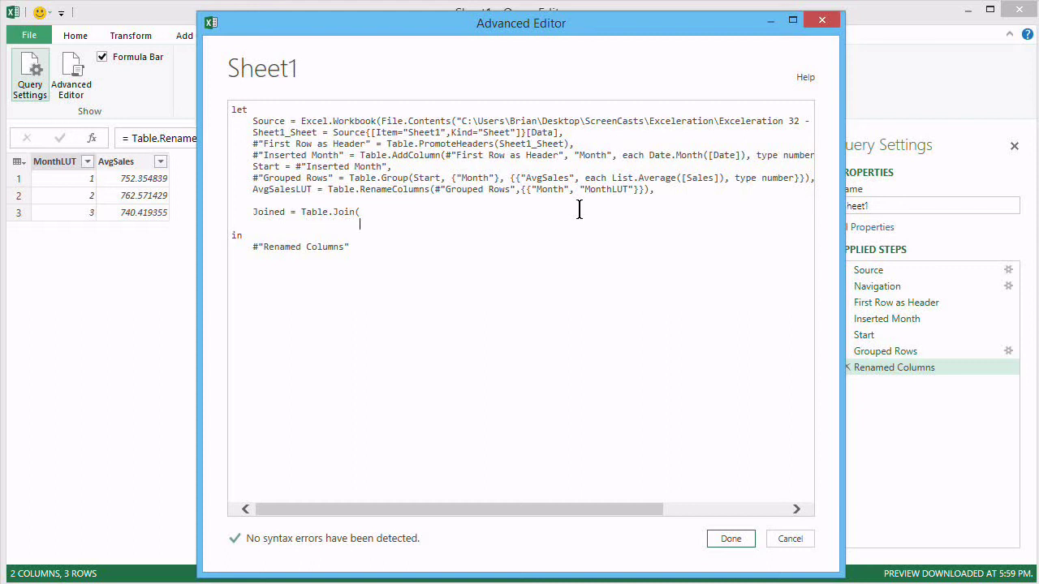
pyautogui.write('Start,')
pyautogui.press('Return')
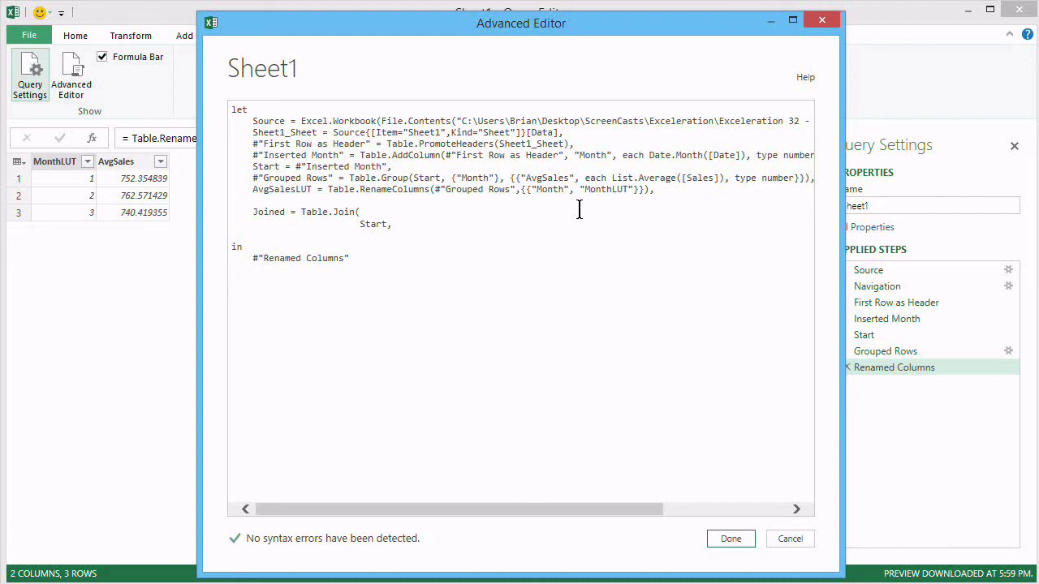
pyautogui.write('"Month",')
pyautogui.press('Return')
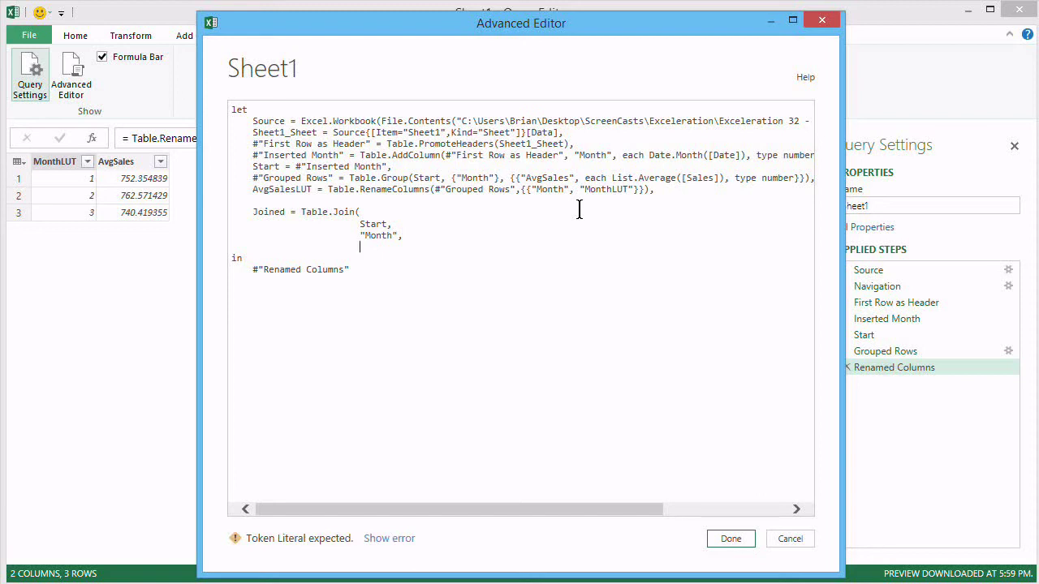
# - Complete the Table.Join call with the arguments AvgSalesLUT, "MonthLUT" and JoinKind.LeftOuter, and close the parenthesis
pyautogui.write('AvgS')
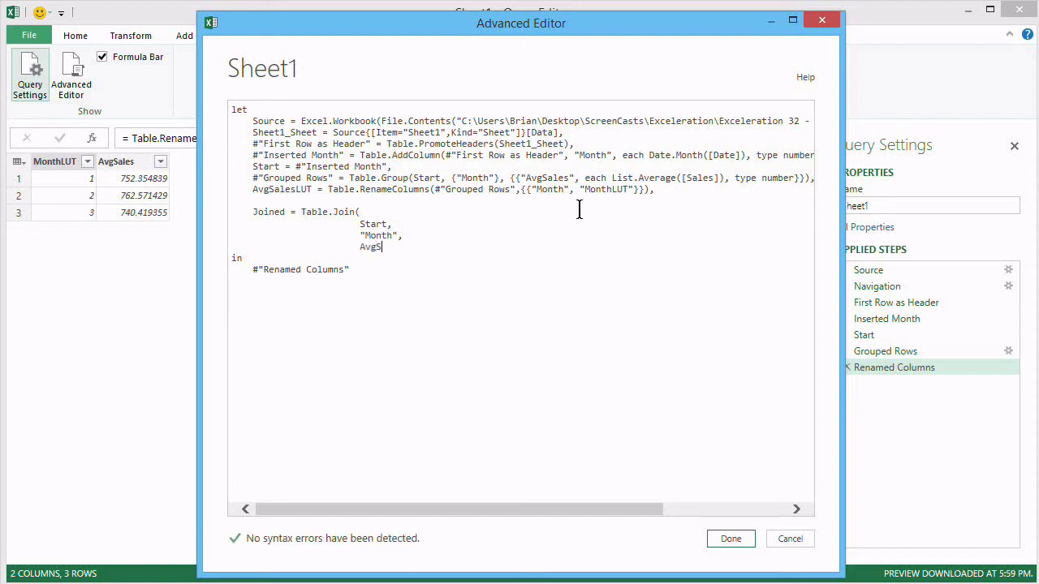
pyautogui.write('alesLUT,')
pyautogui.press('Return')
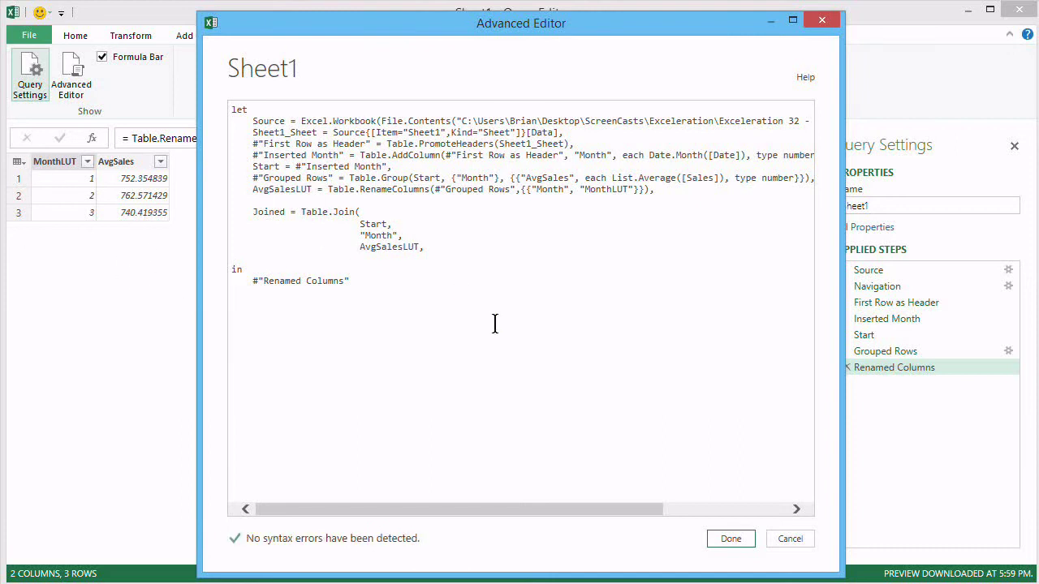
pyautogui.write('"MonthLUT",')
pyautogui.press('Return')
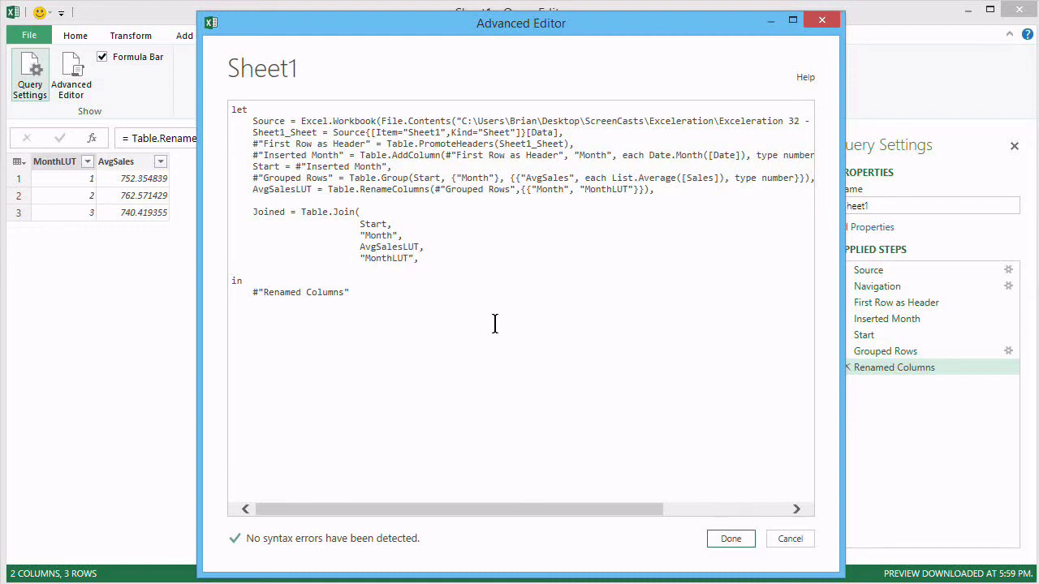
pyautogui.write('JoinKind.LeftOuter')
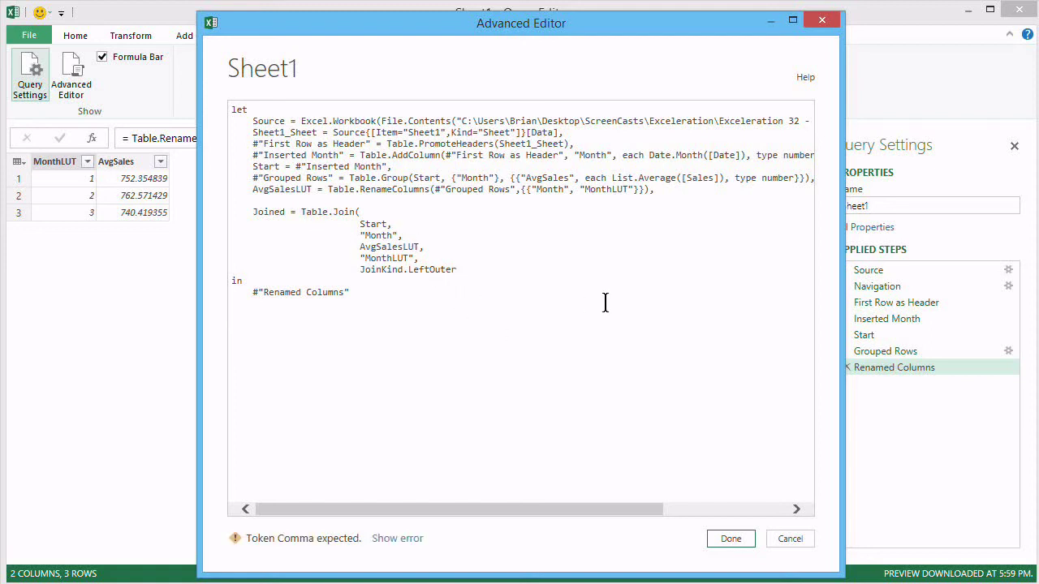
pyautogui.press('Return')
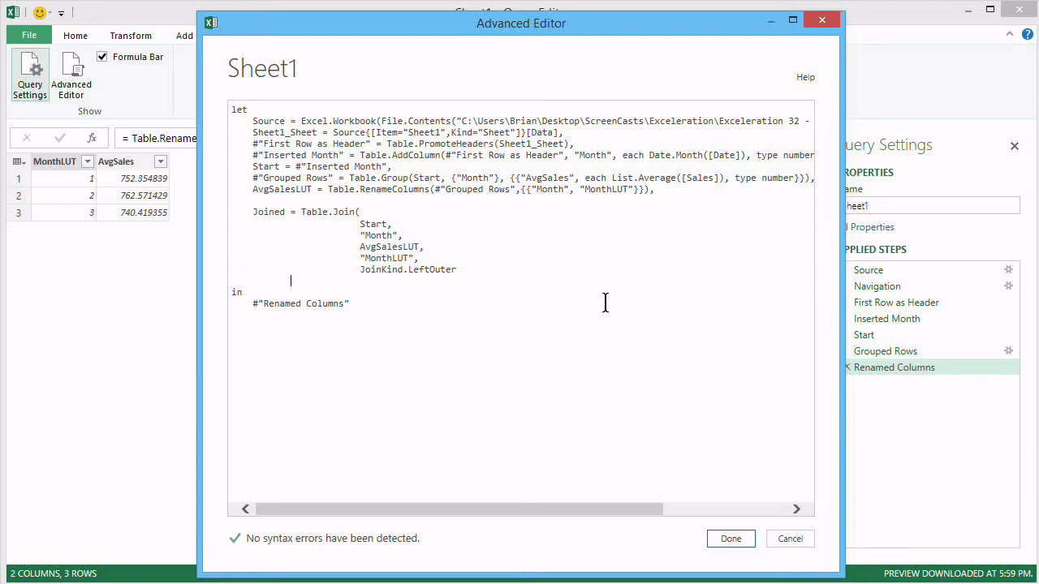
pyautogui.write(')')
# - Make the query return Joined instead of #"Renamed Columns" after the in keyword, and apply the edited code
pyautogui.moveTo(253, 306); pyautogui.dragTo(348, 309)
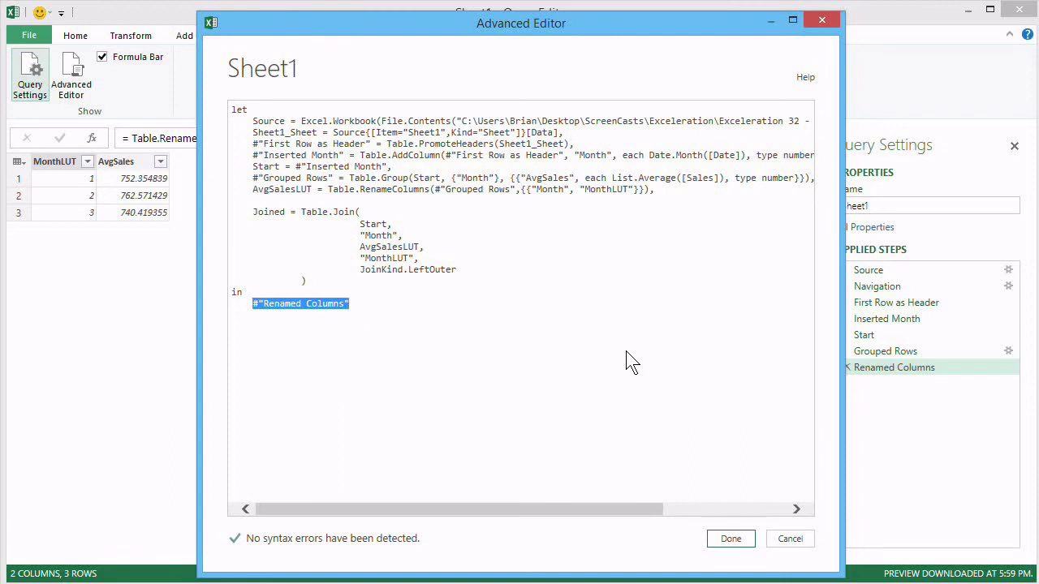
pyautogui.write('Joined')
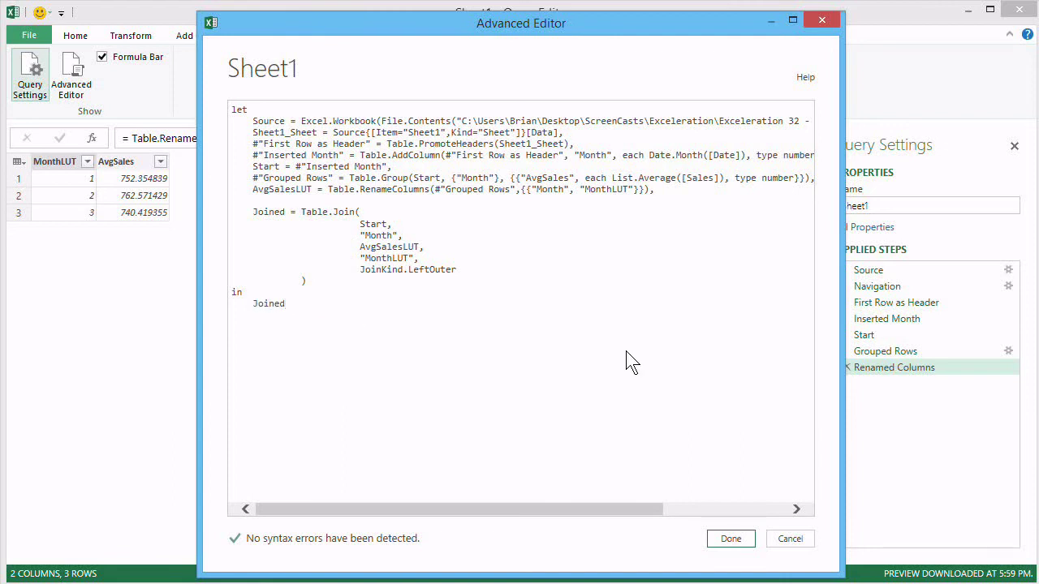
pyautogui.click(729, 539)
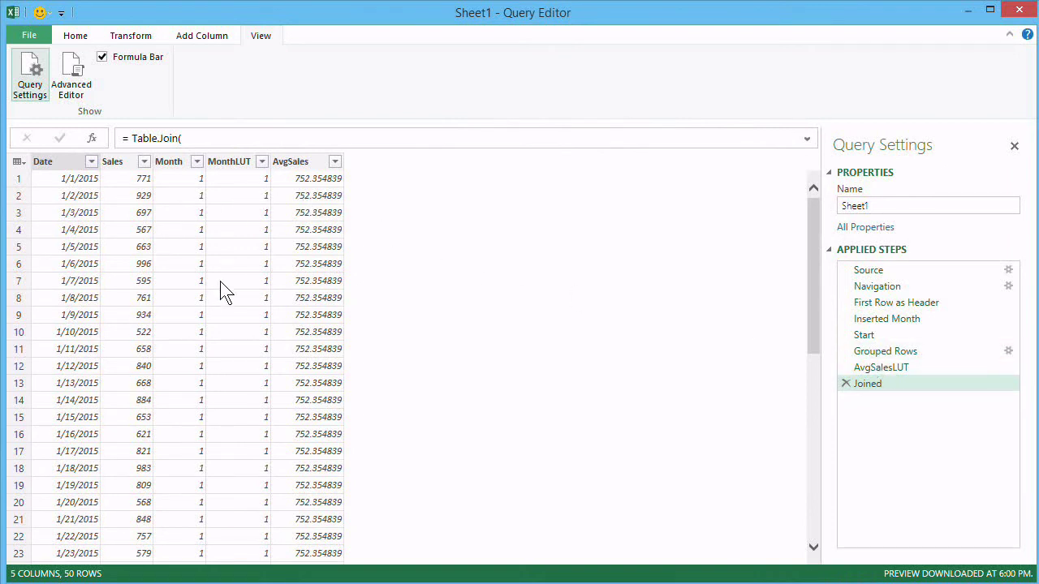
# - Compare the Start and AvgSalesLUT step tables with the Joined result, checking how the monthly averages match the daily rows
pyautogui.click(886, 335)
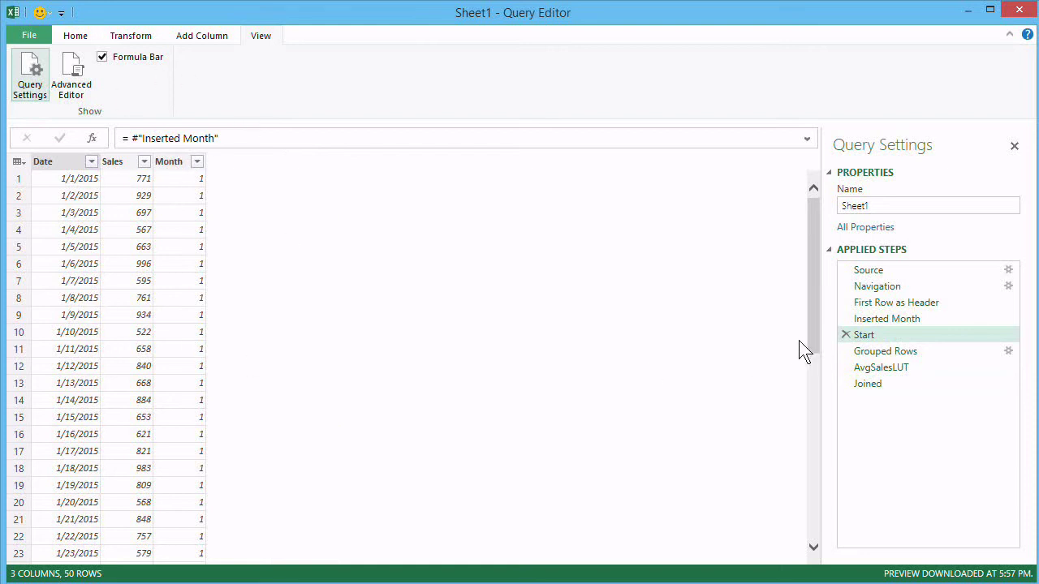
pyautogui.click(885, 370)
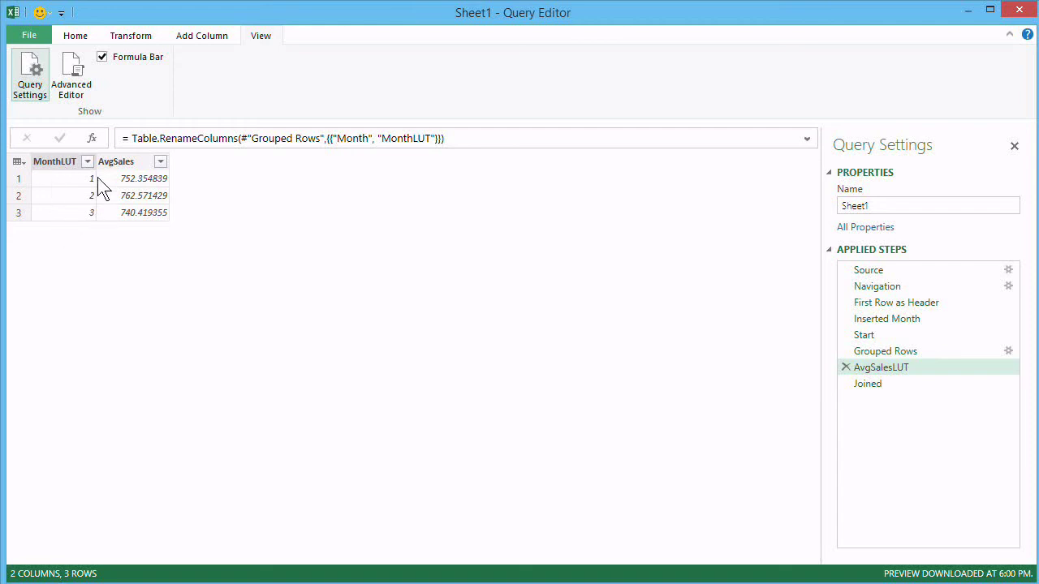
pyautogui.click(863, 335)
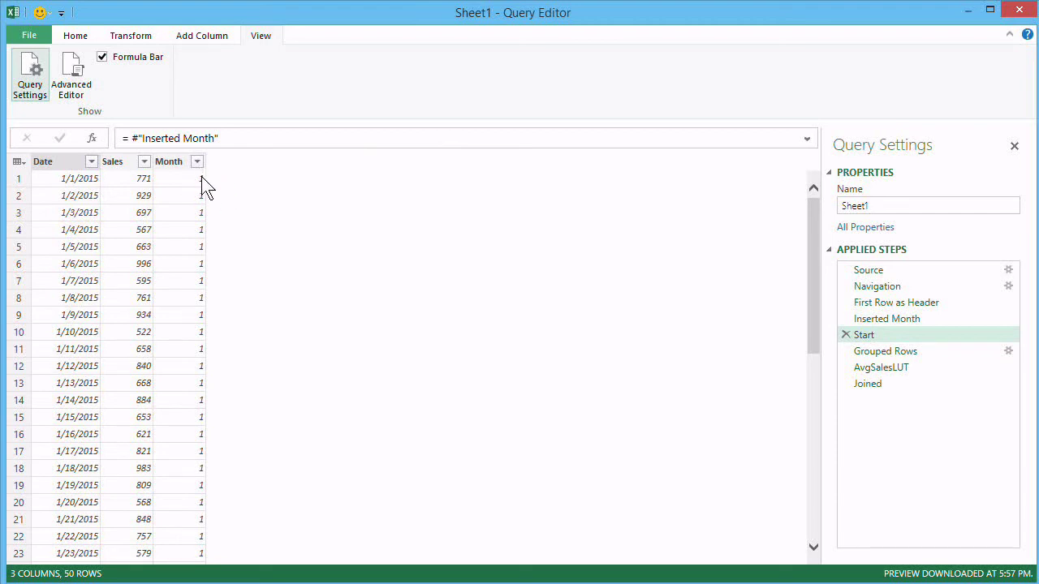
pyautogui.click(882, 367)
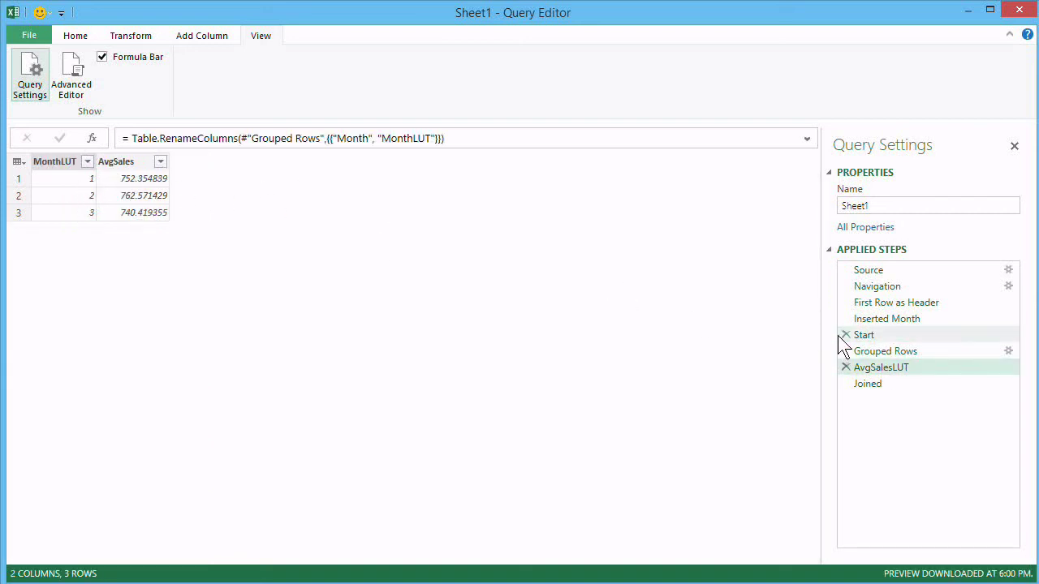
pyautogui.click(864, 336)
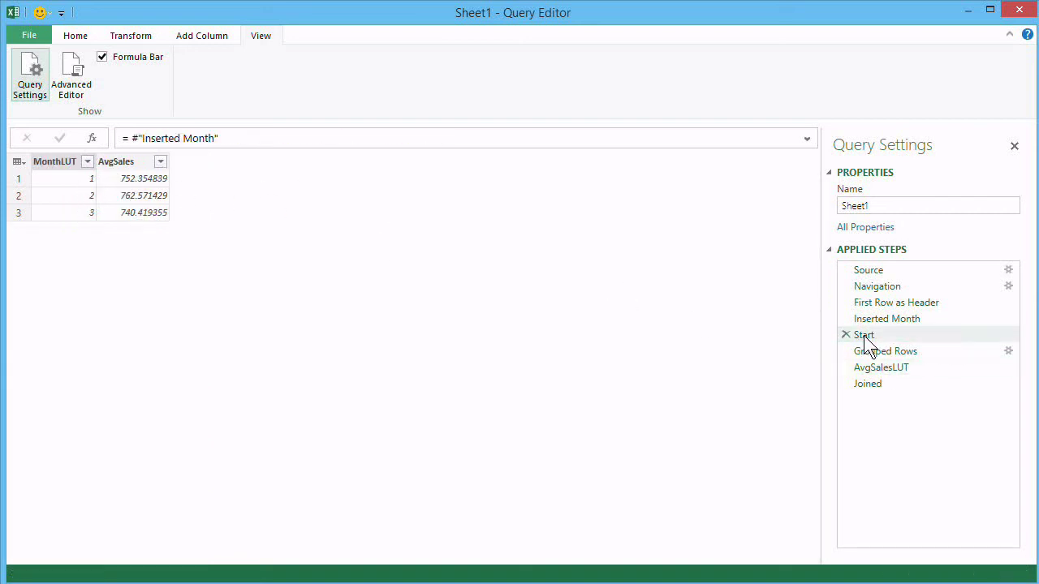
pyautogui.click(910, 386)
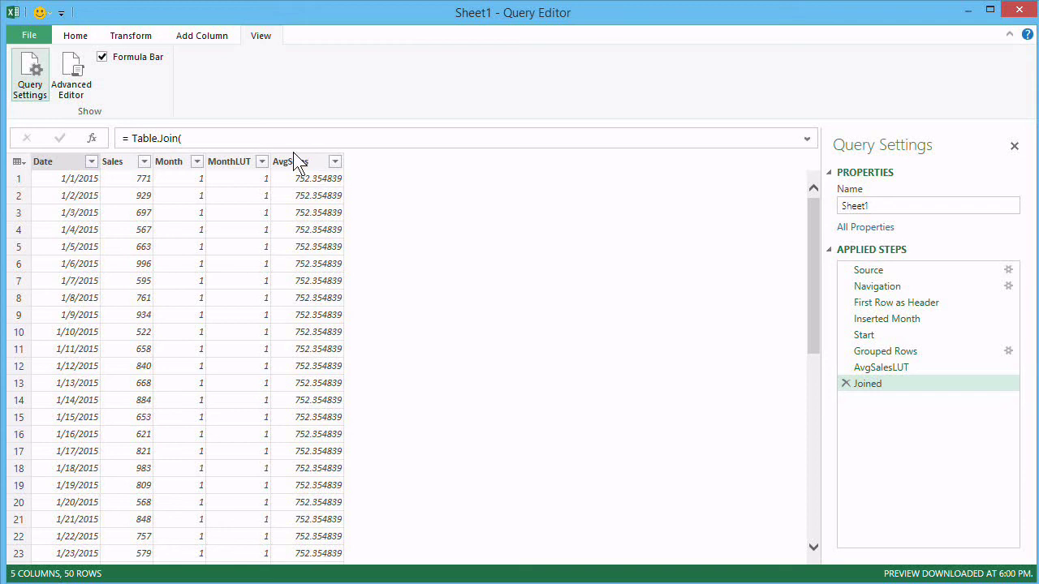
pyautogui.scroll(-6, 123, 198)
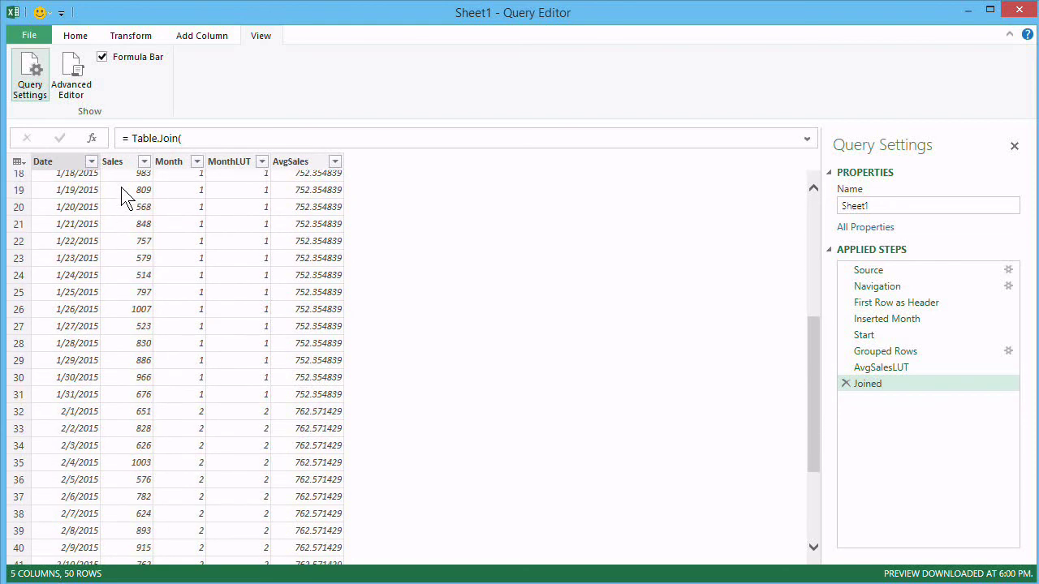
pyautogui.scroll(6, 123, 197)
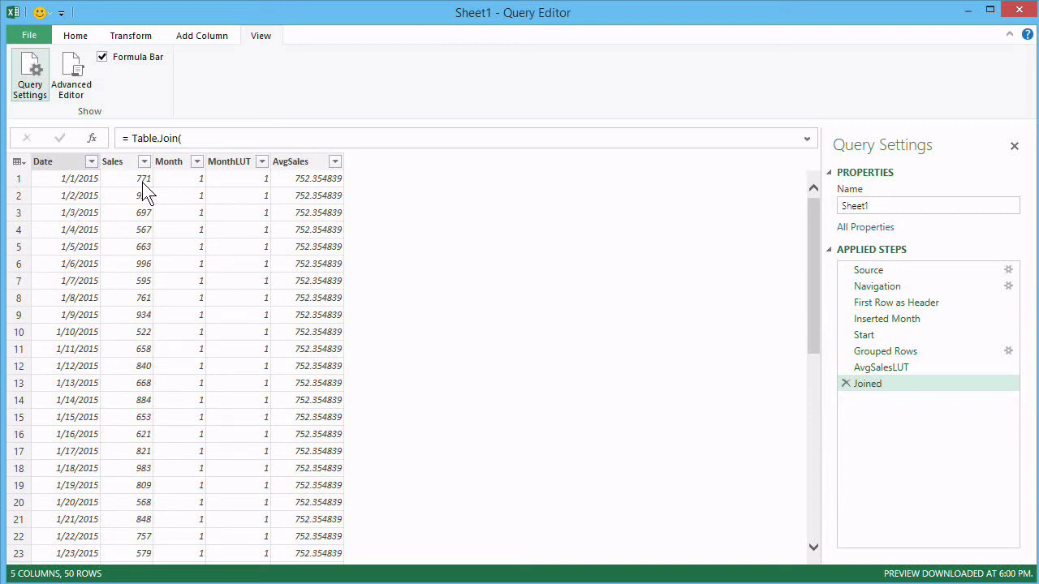
# - Round the AvgSales column of the joined table to 0 decimal places
pyautogui.click(306, 165)
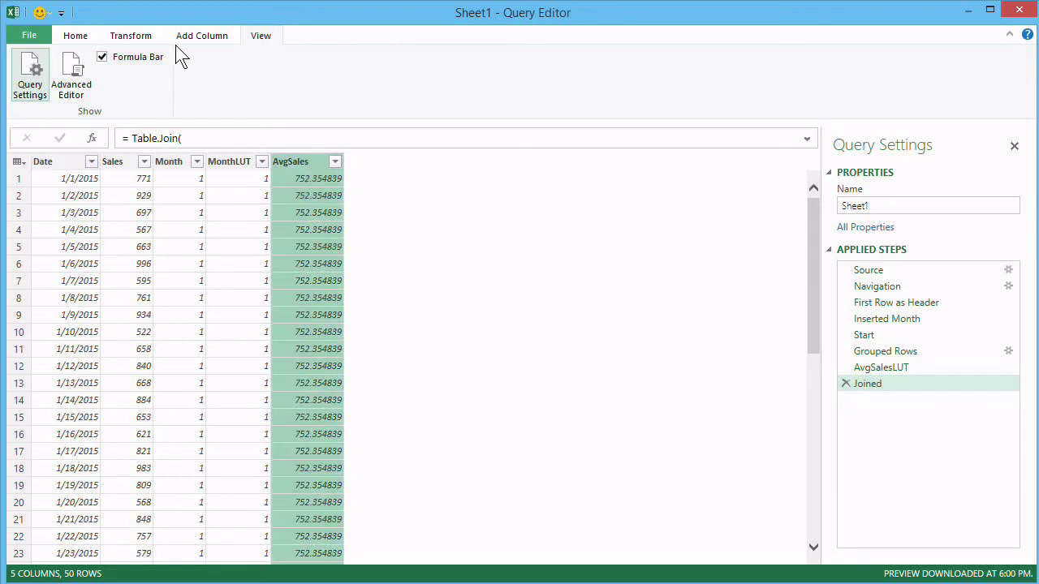
pyautogui.click(148, 37)
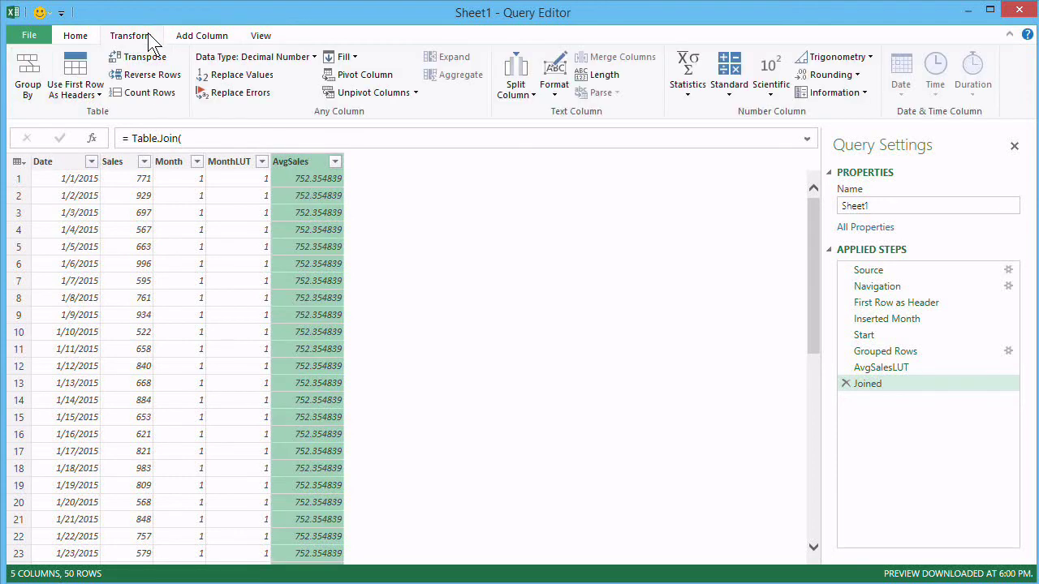
pyautogui.click(845, 75)
pyautogui.click(848, 128)
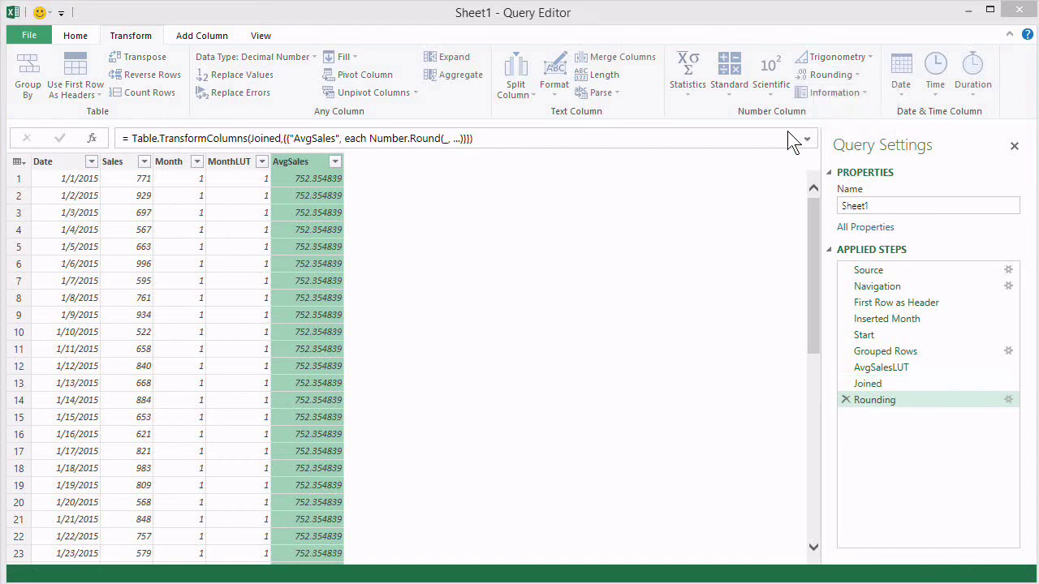
pyautogui.write('0')
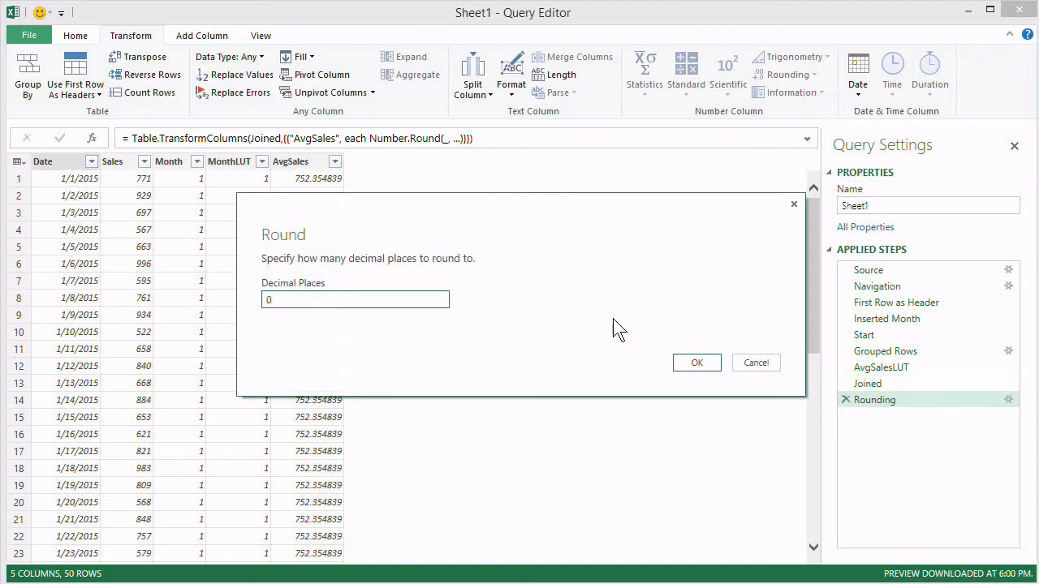
pyautogui.click(694, 362)
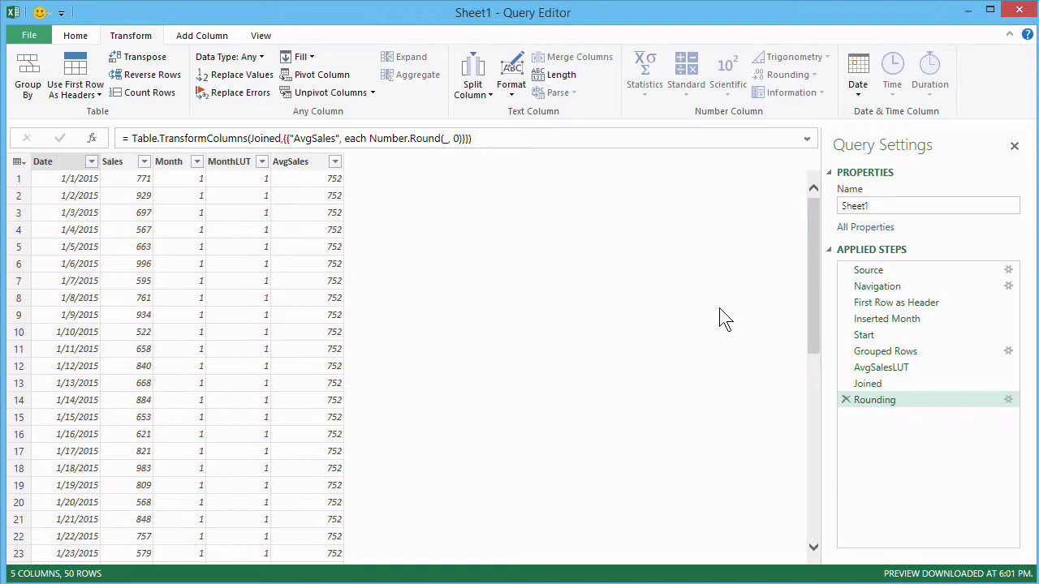
# - Add a custom column named OU Avg Monthly Sales with the formula [Sales] - [AvgSales]
pyautogui.click(203, 35)
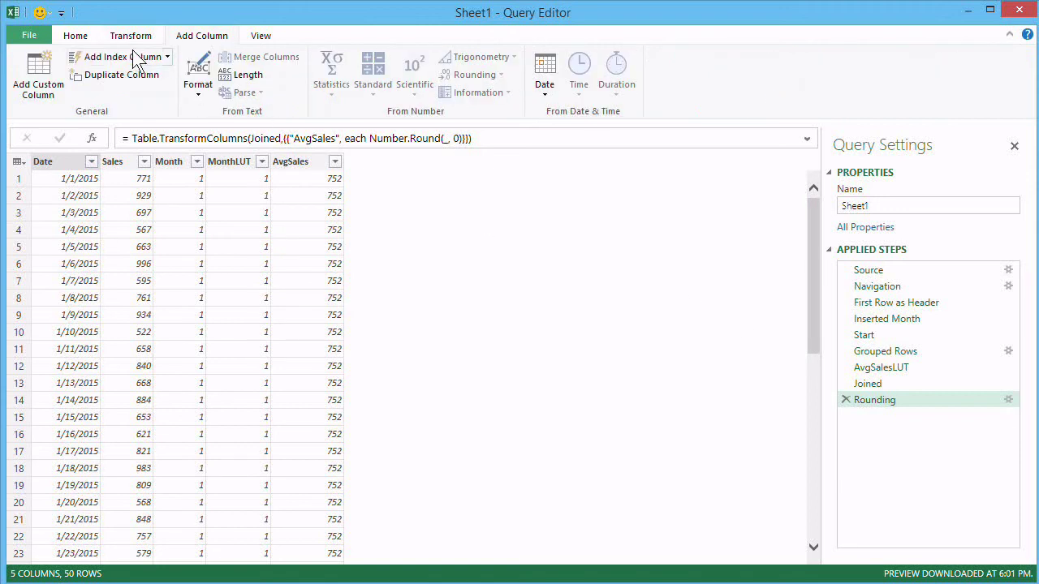
pyautogui.click(40, 73)
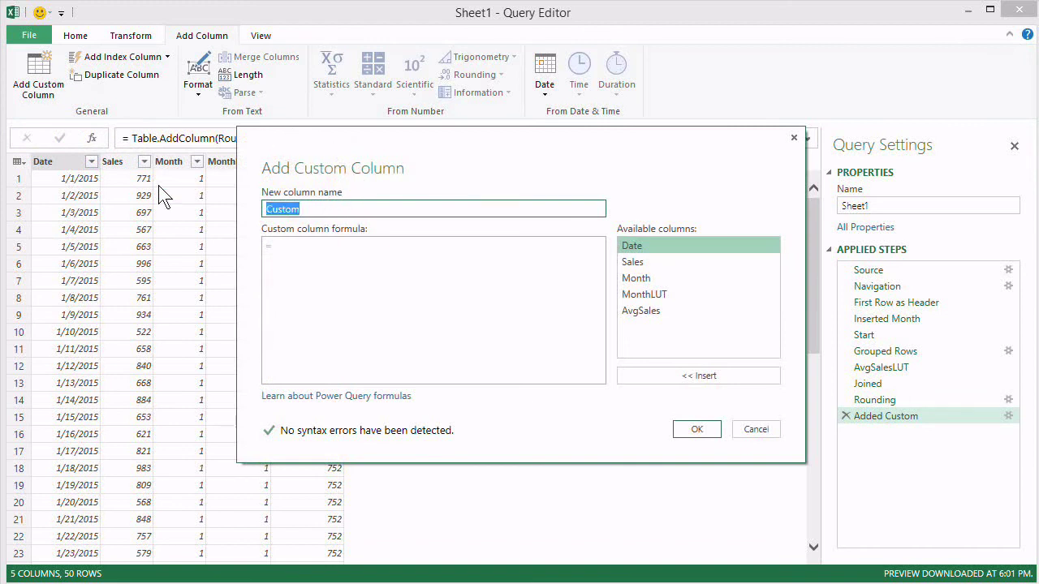
pyautogui.write('OU Avg Monthly Sales')
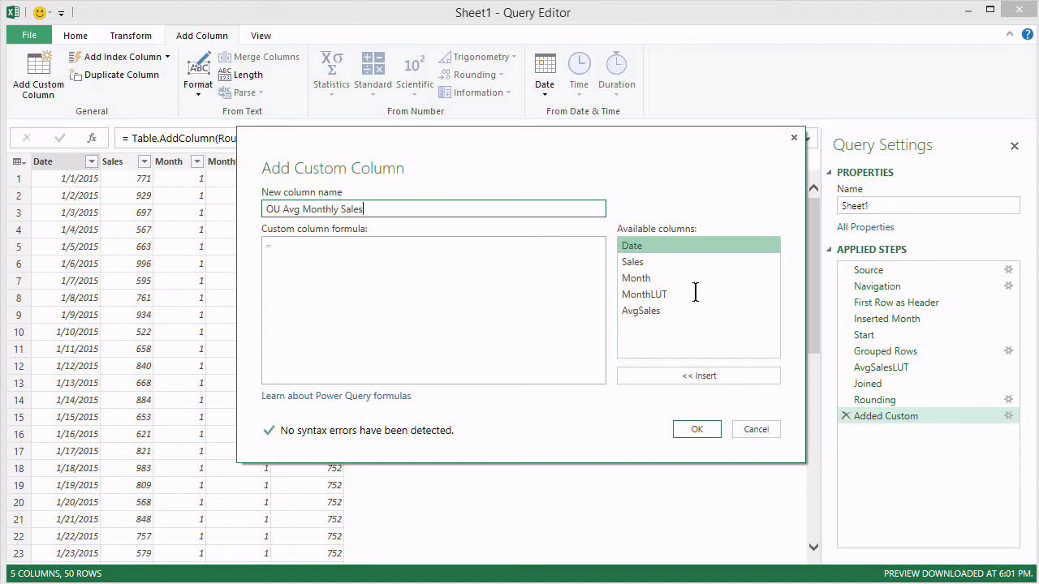
pyautogui.doubleClick(644, 263)
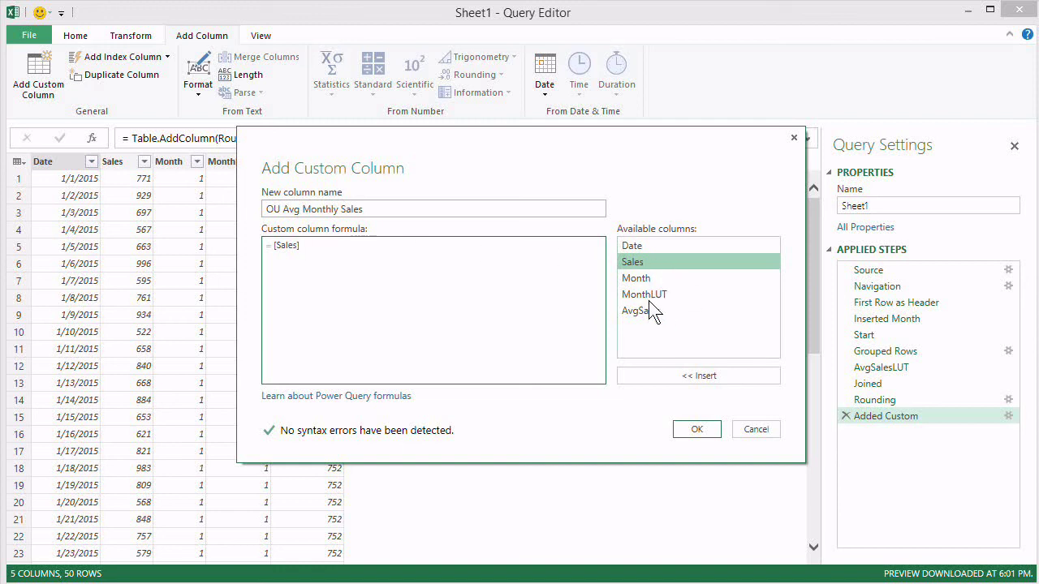
pyautogui.write('-')
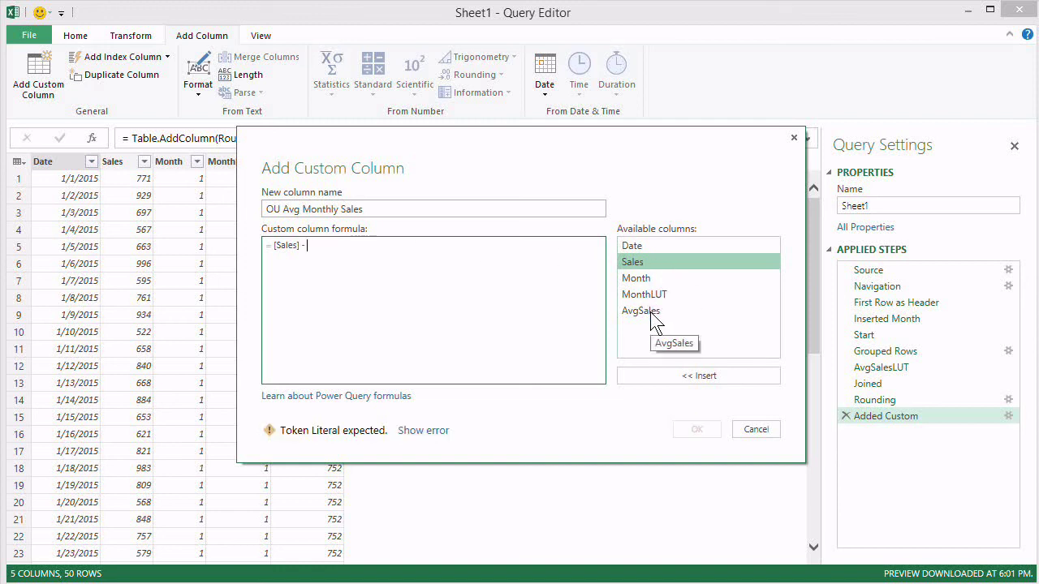
pyautogui.doubleClick(651, 311)
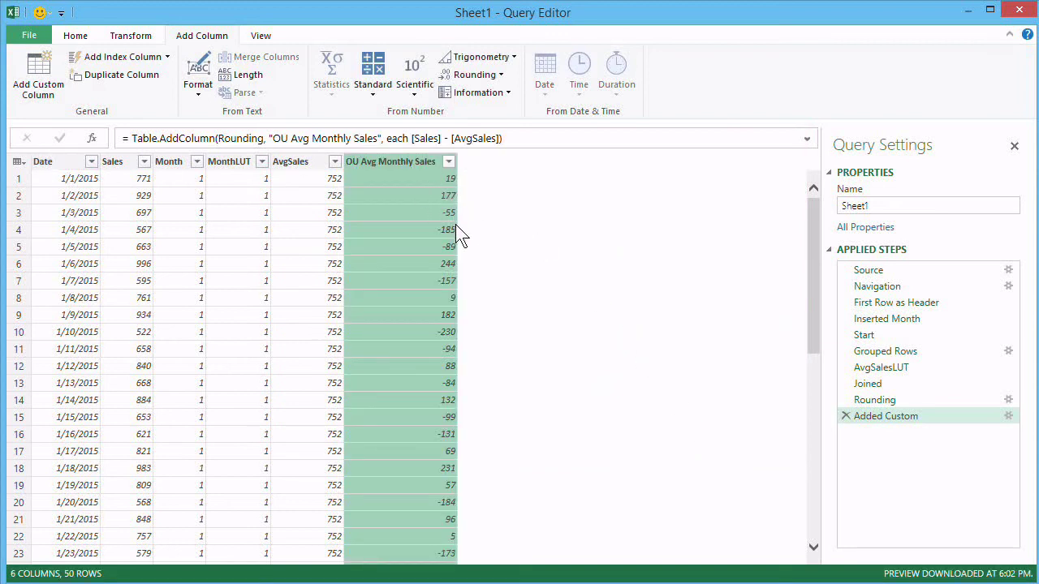
# - Remove the Month, MonthLUT and AvgSales columns and load the query result into the workbook
pyautogui.scroll(-5, 471, 241)
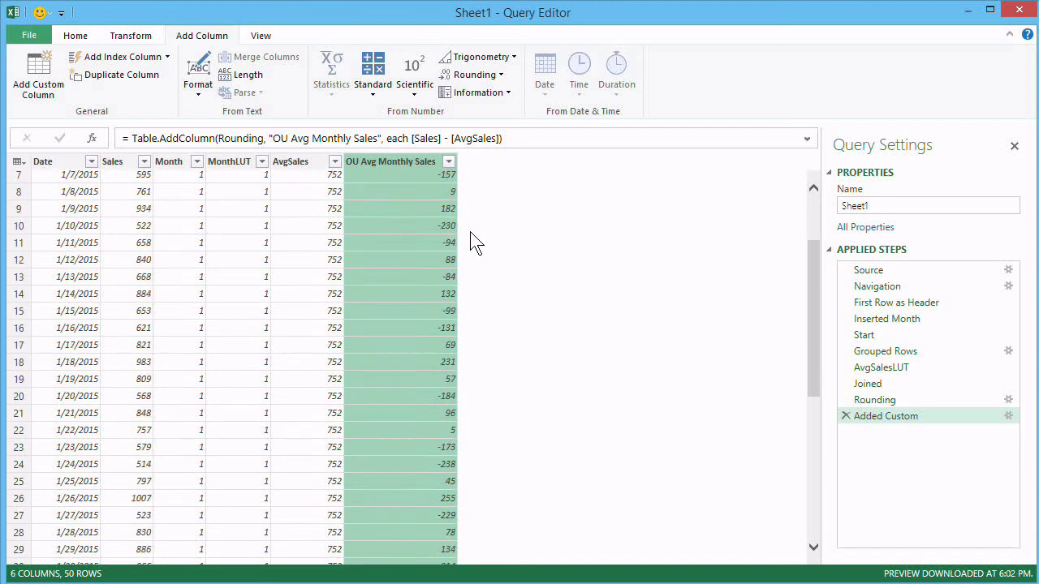
pyautogui.scroll(-3, 472, 240)
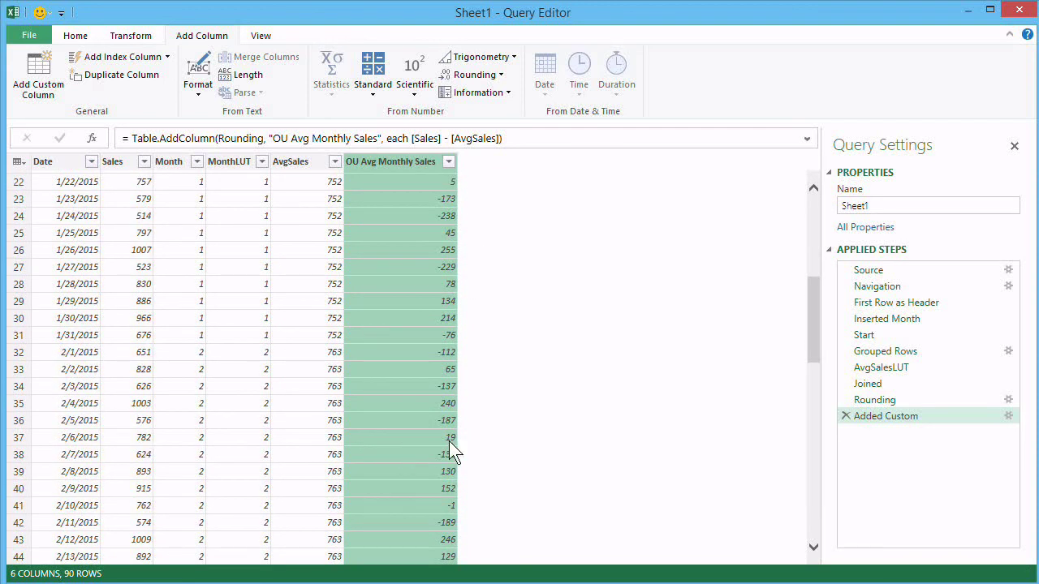
pyautogui.scroll(9, 579, 366)
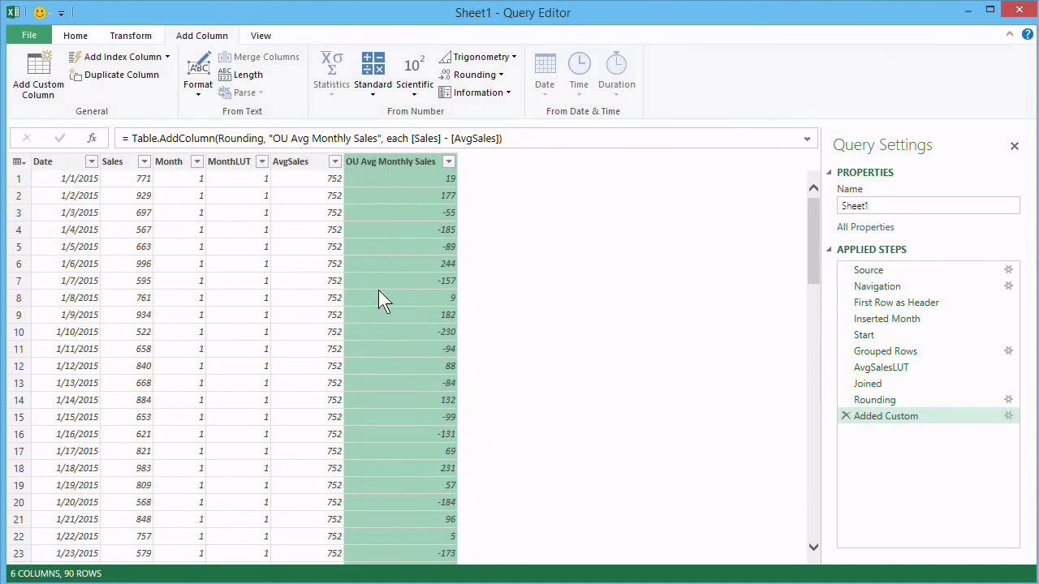
pyautogui.click(309, 160)
pyautogui.keyDown('shift'); pyautogui.click(166, 160); pyautogui.keyUp('shift')
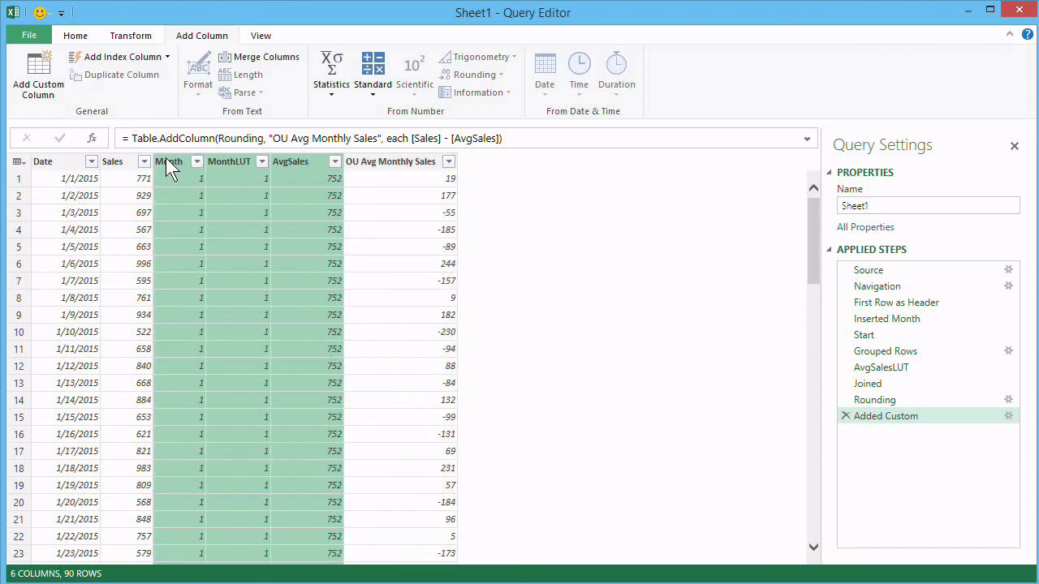
pyautogui.rightClick(309, 164)
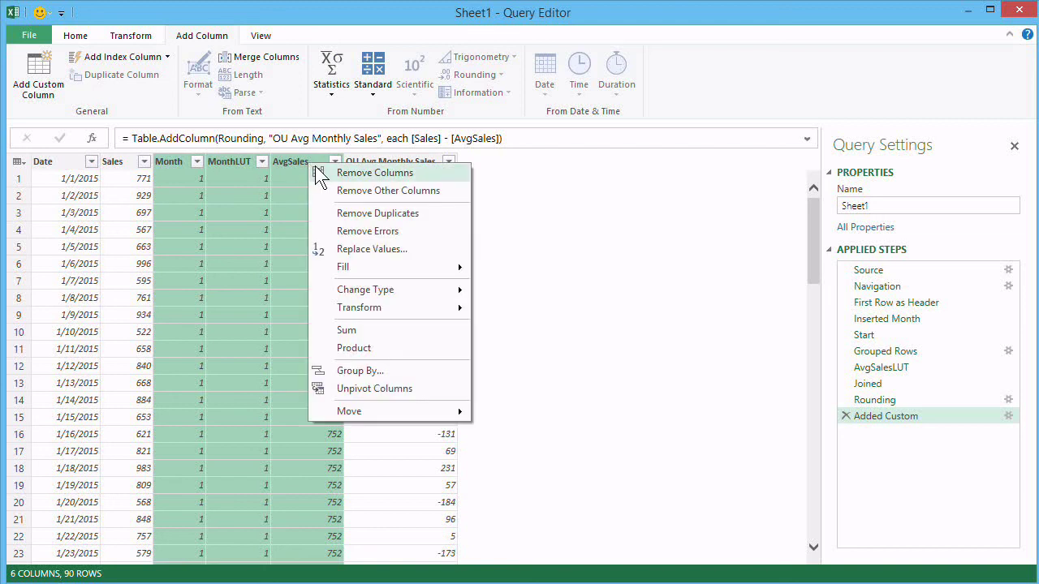
pyautogui.click(321, 174)
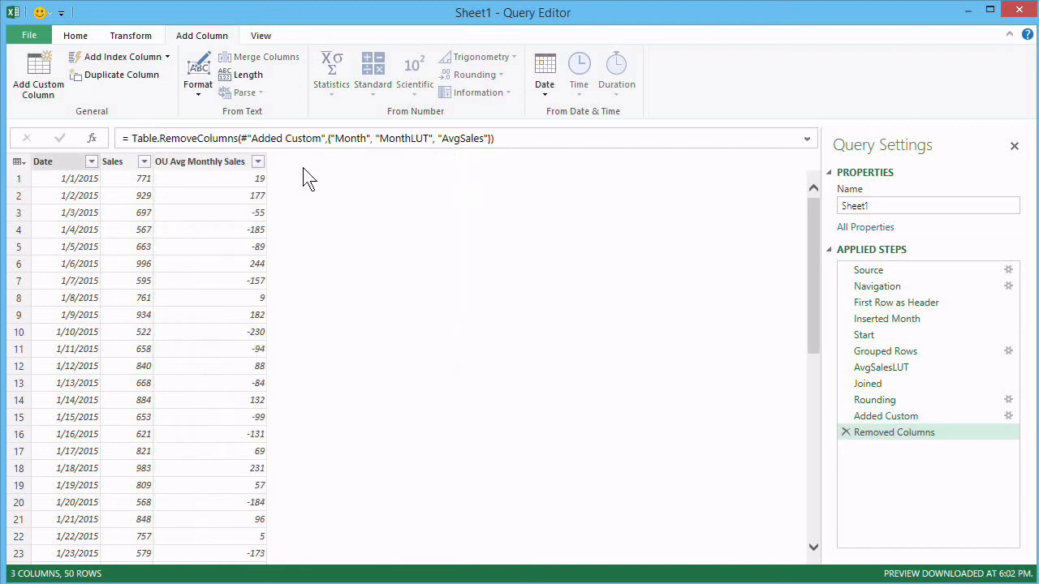
pyautogui.click(73, 37)
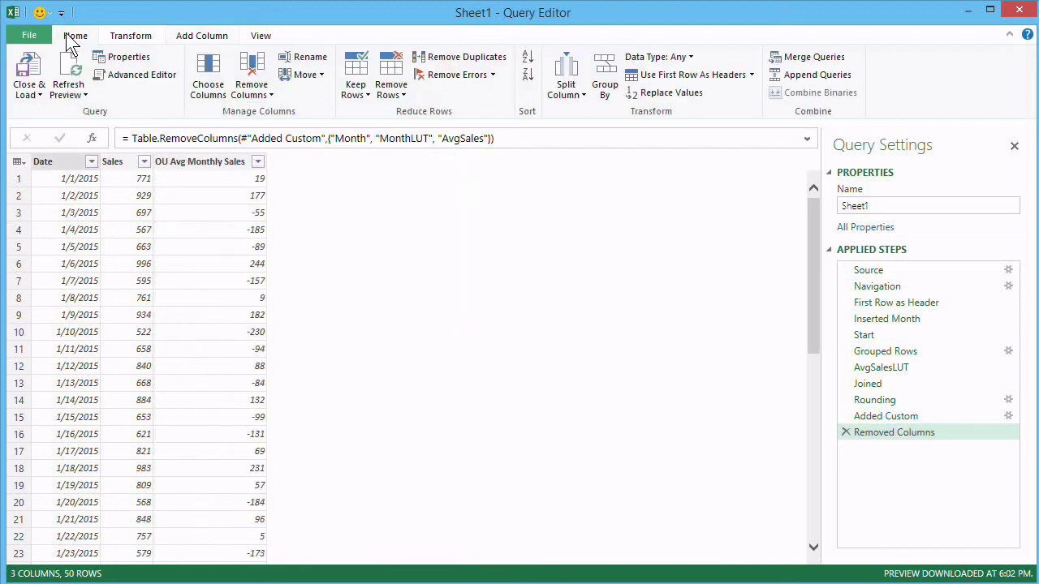
pyautogui.click(33, 69)
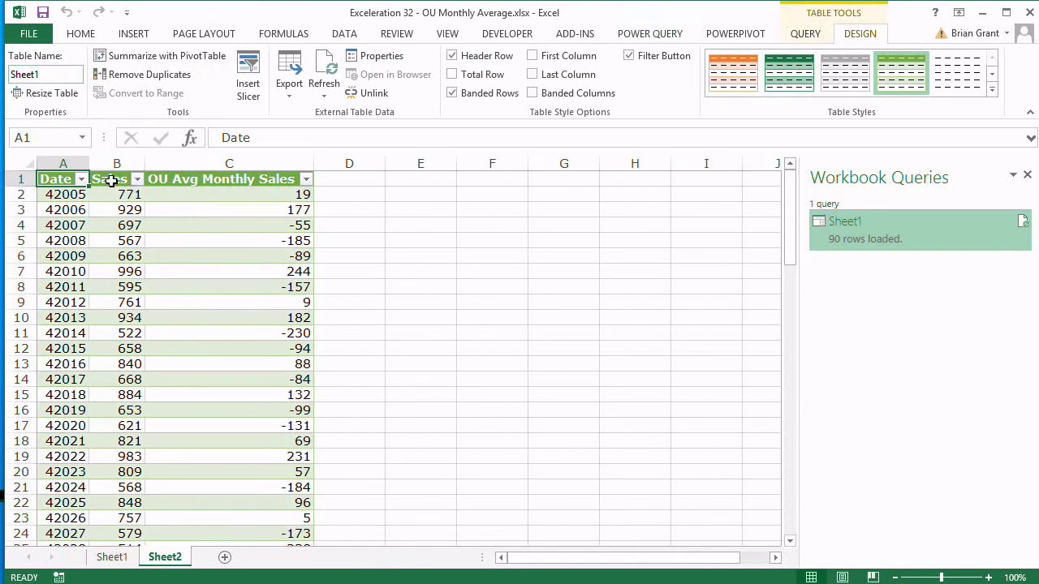
# - Format the Date column values A2:A91 of the loaded table as day-month-year dates like 1-Jan-15
pyautogui.click(63, 163)
pyautogui.click(64, 192)
pyautogui.click(61, 166)
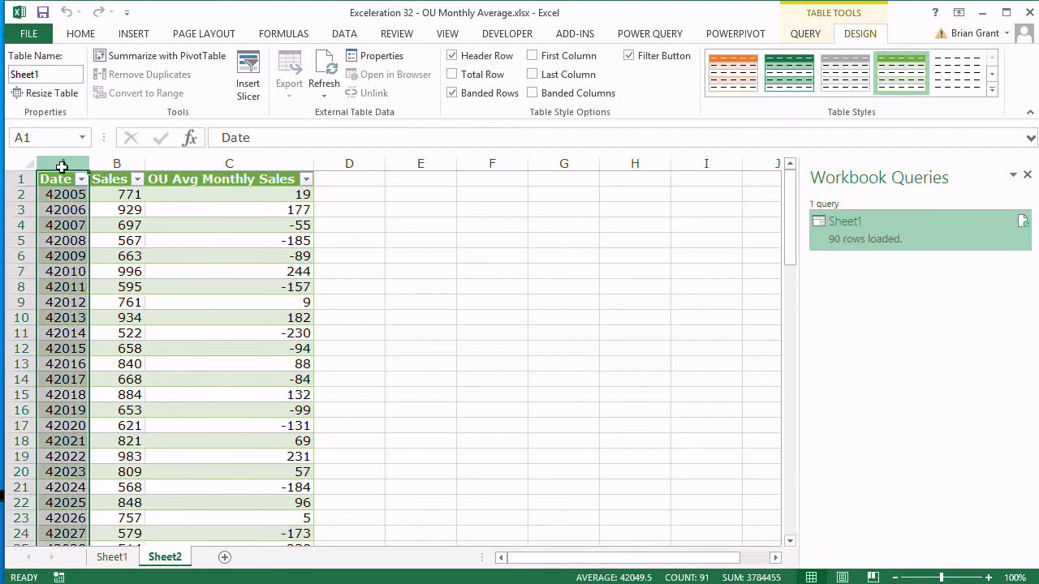
pyautogui.click(64, 195)
pyautogui.hotkey('ctrl', 'shift', 'Down')
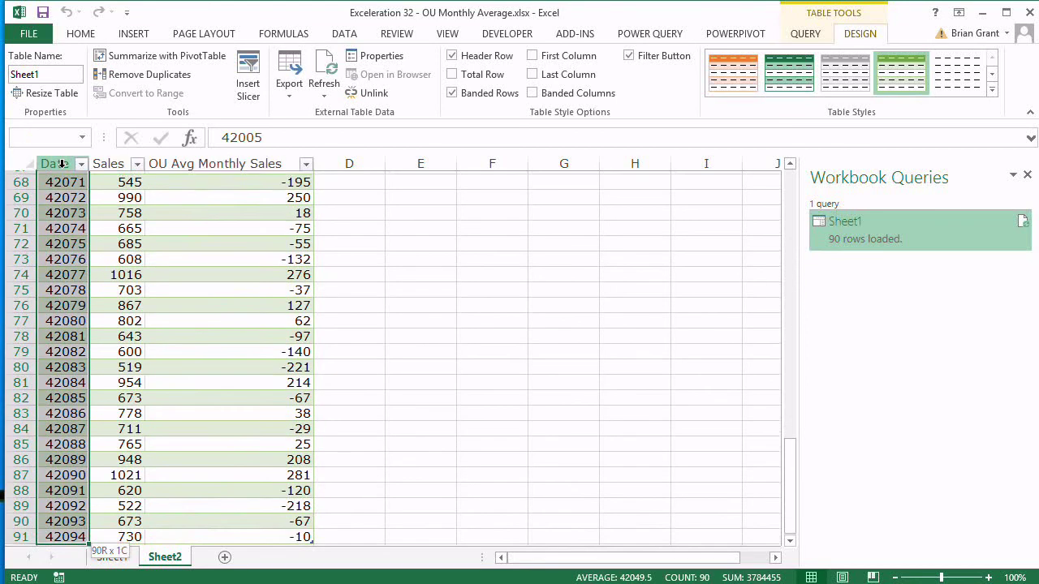
pyautogui.scroll(20, 192, 429)
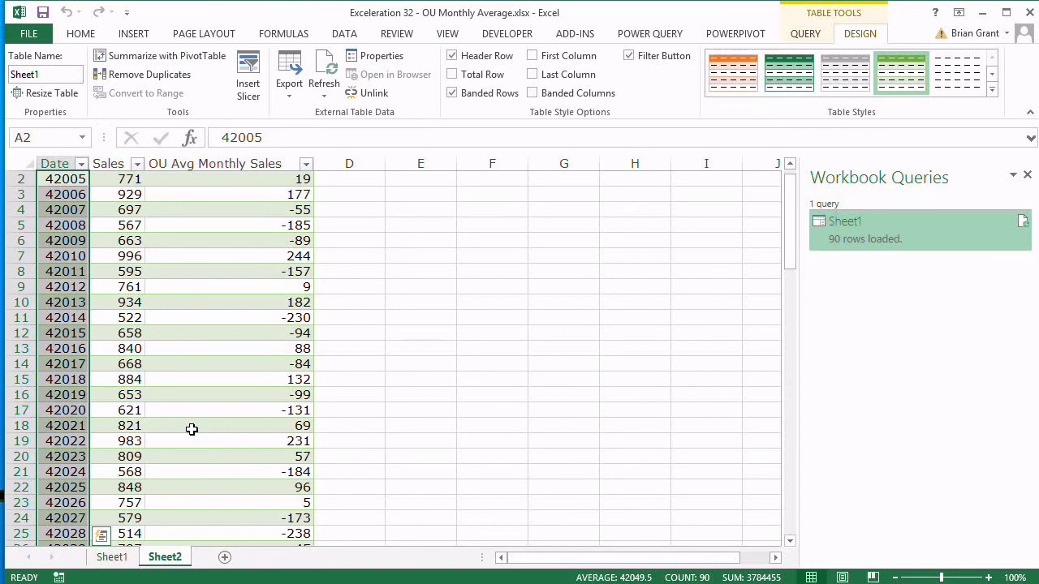
pyautogui.hotkey('ctrl', 'shift', '3')
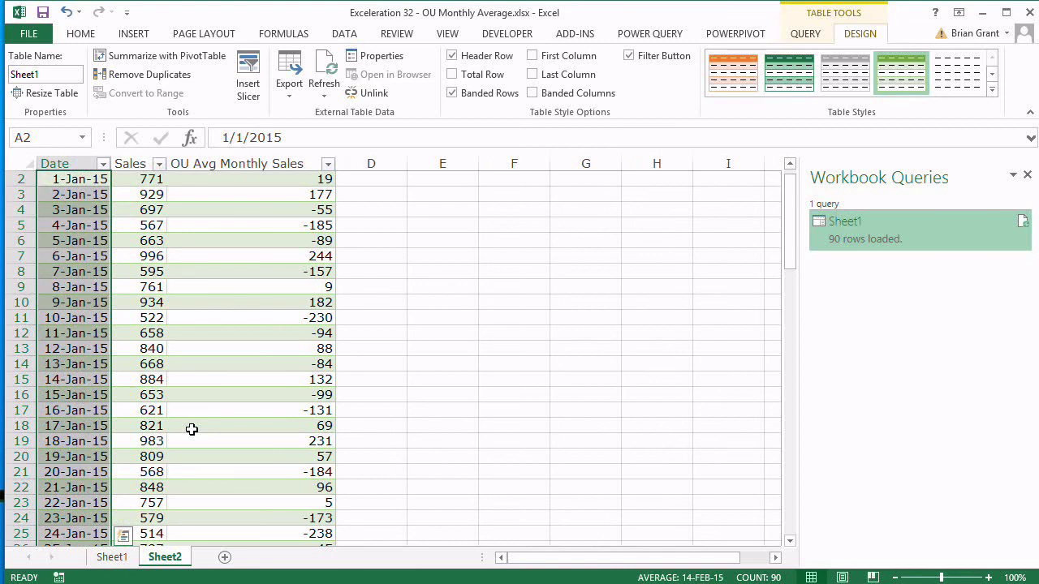
# - Apply the Accounting number format to the Sales and OU Avg Monthly Sales values in B2:C91
pyautogui.hotkey('ctrl', 'Home')
pyautogui.press('Down')
pyautogui.press('Right')
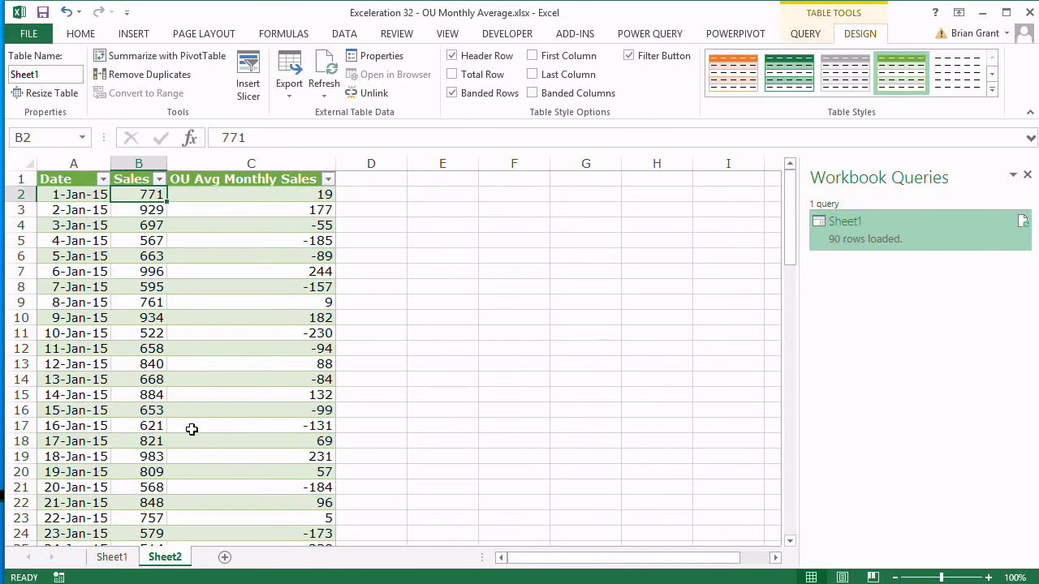
pyautogui.hotkey('ctrl', 'shift', 'Down')
pyautogui.hotkey('ctrl', 'shift', 'Right')
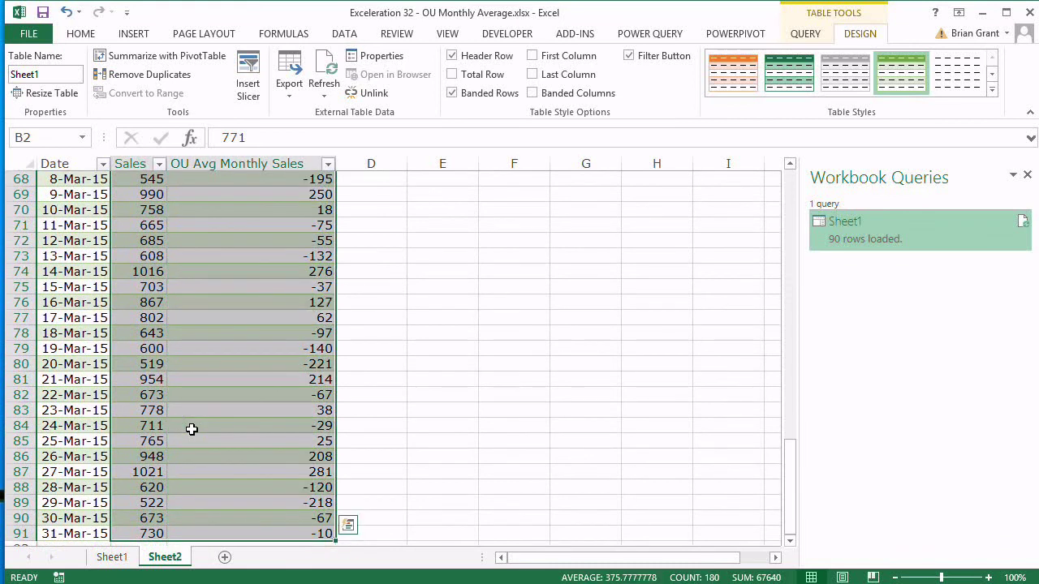
pyautogui.click(83, 34)
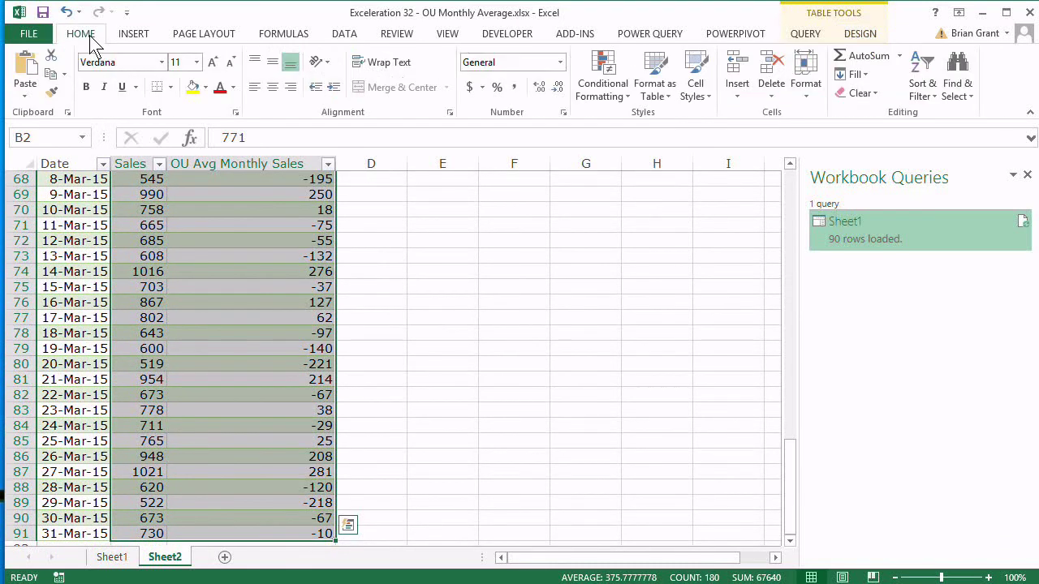
pyautogui.click(560, 62)
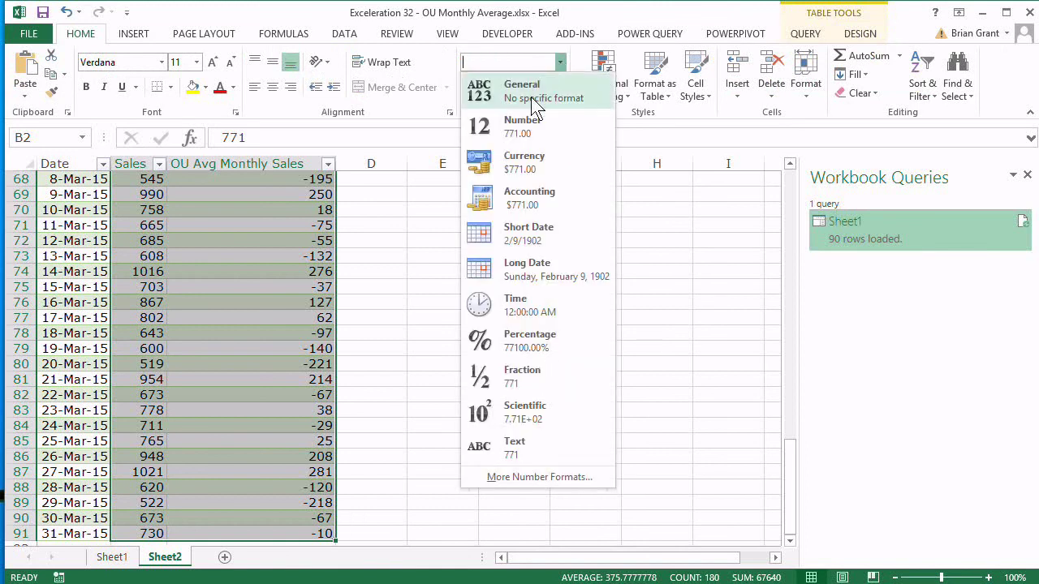
pyautogui.click(535, 195)
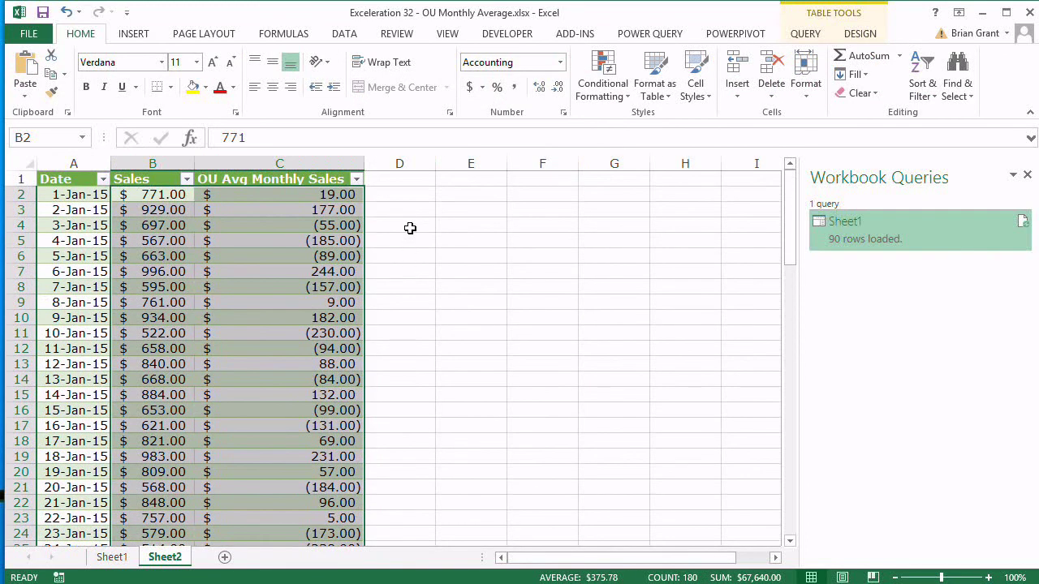
pyautogui.click(415, 228)
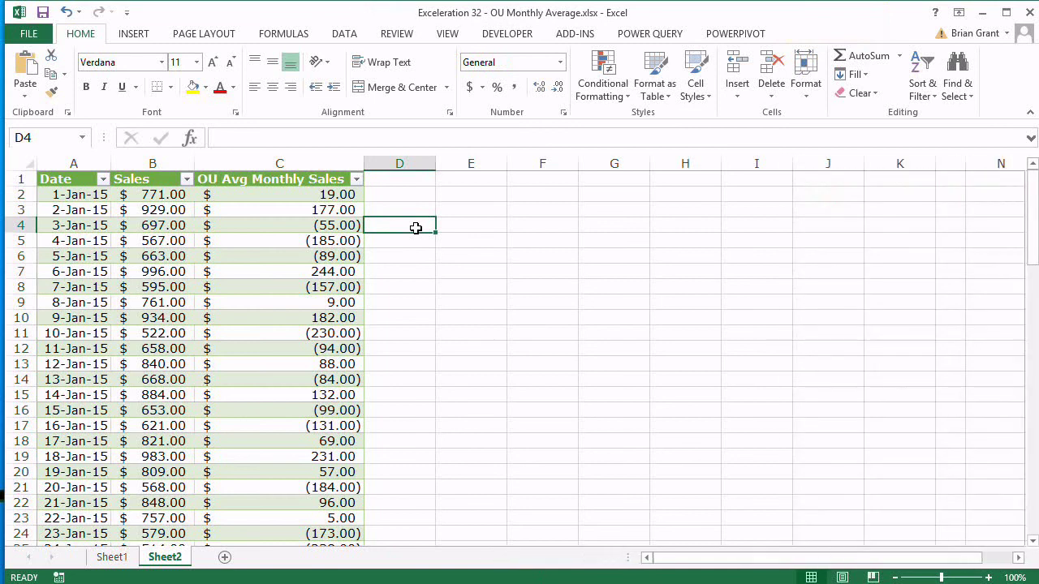